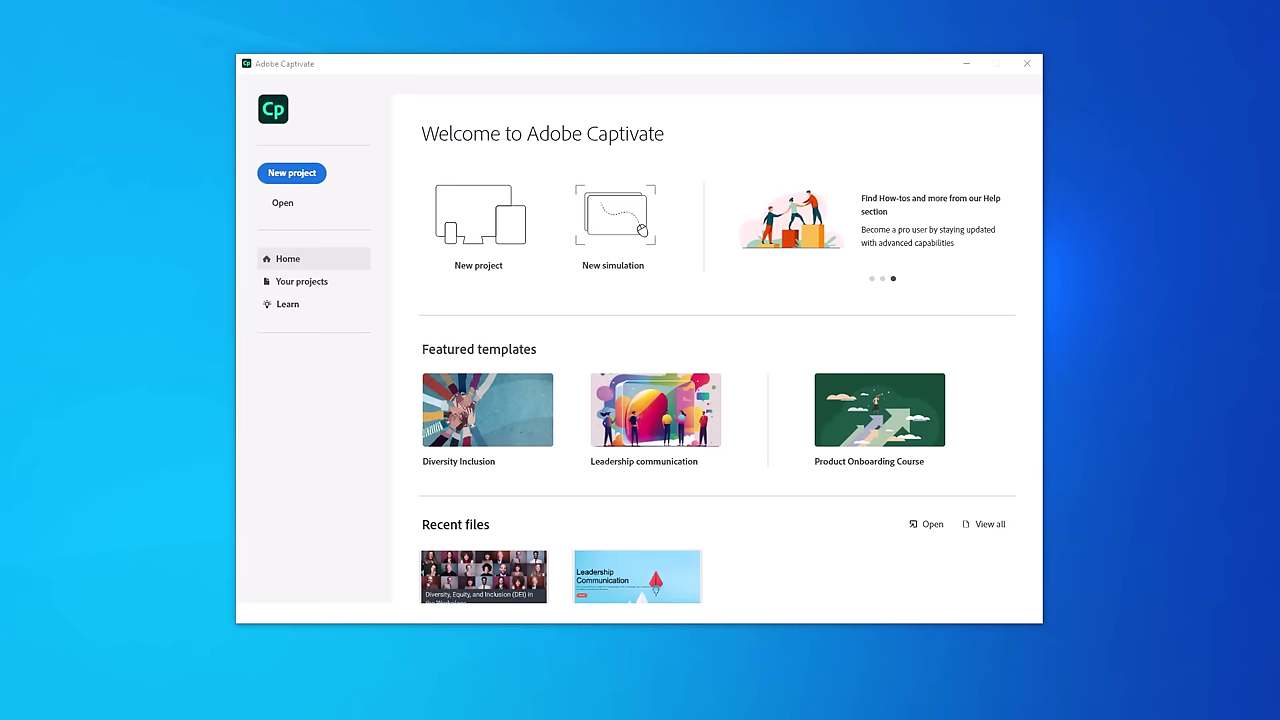
Create a new blank project and bring up the Paragraph, Multi Column and List text blocks.
click(491, 220)
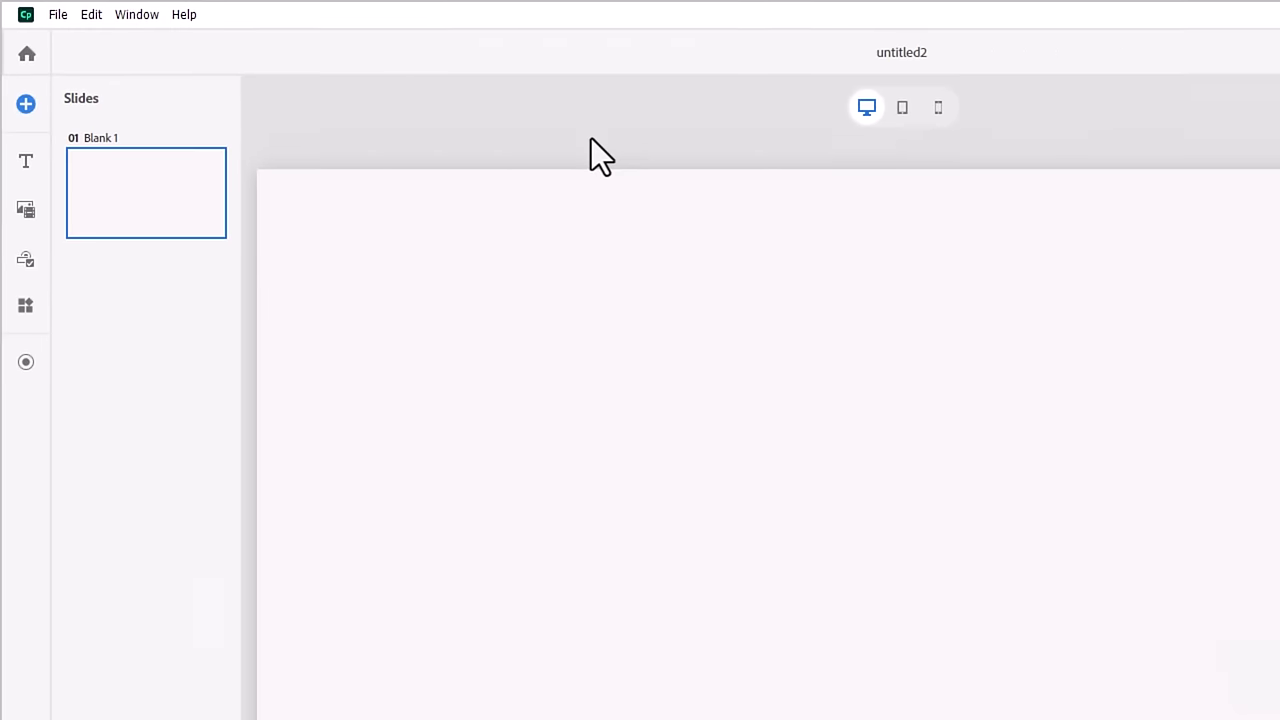
click(28, 163)
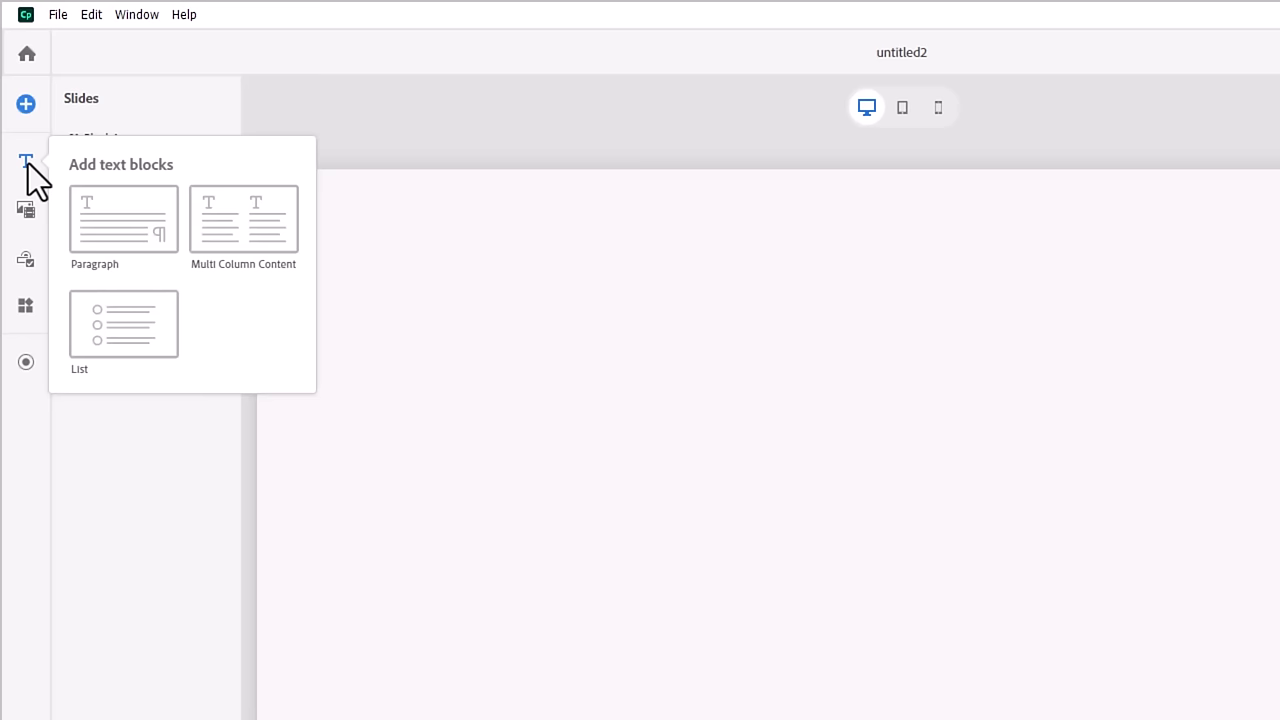
Add a Lorem ipsum Paragraph block and show Paragraph_1's Alignment and Spacing settings.
click(122, 220)
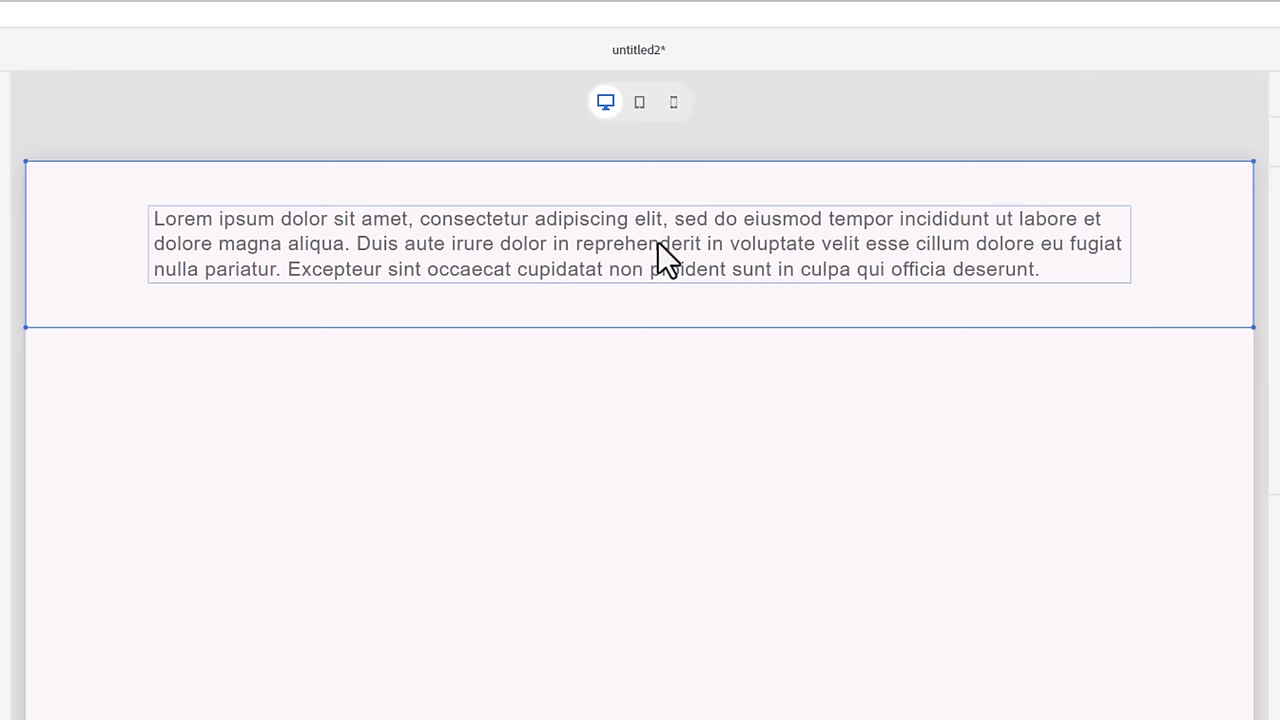
click(657, 241)
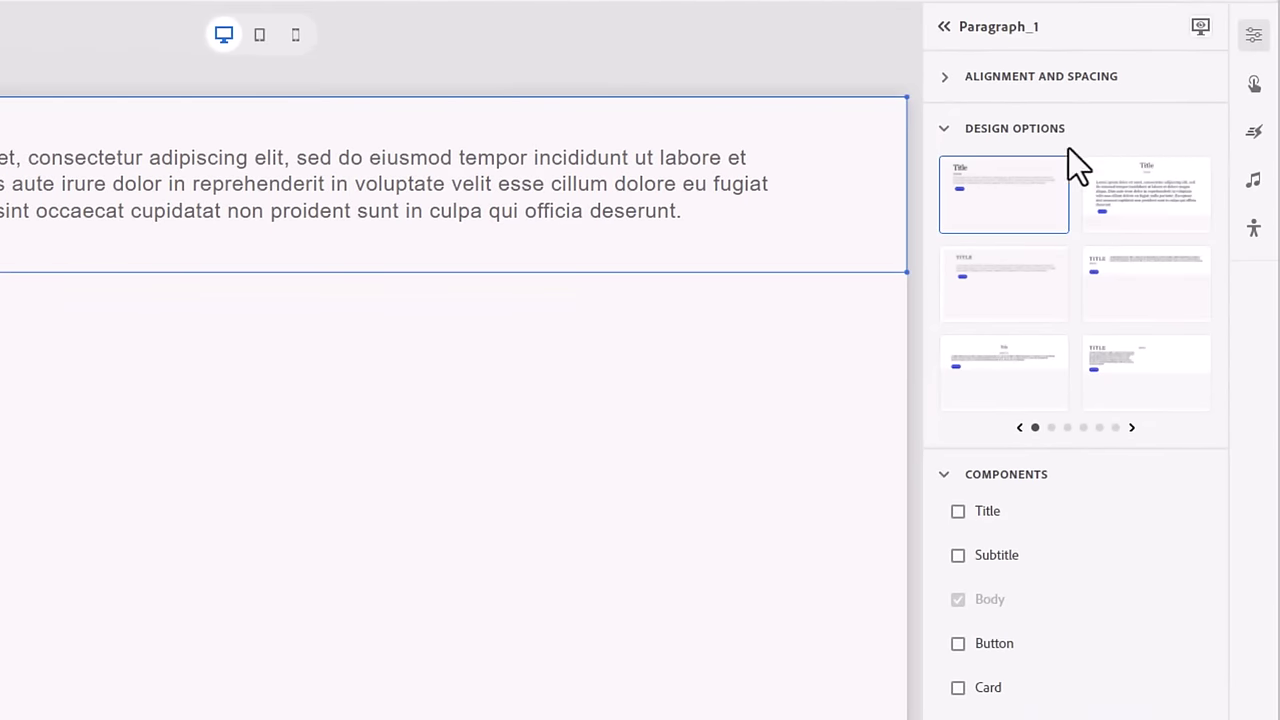
click(947, 98)
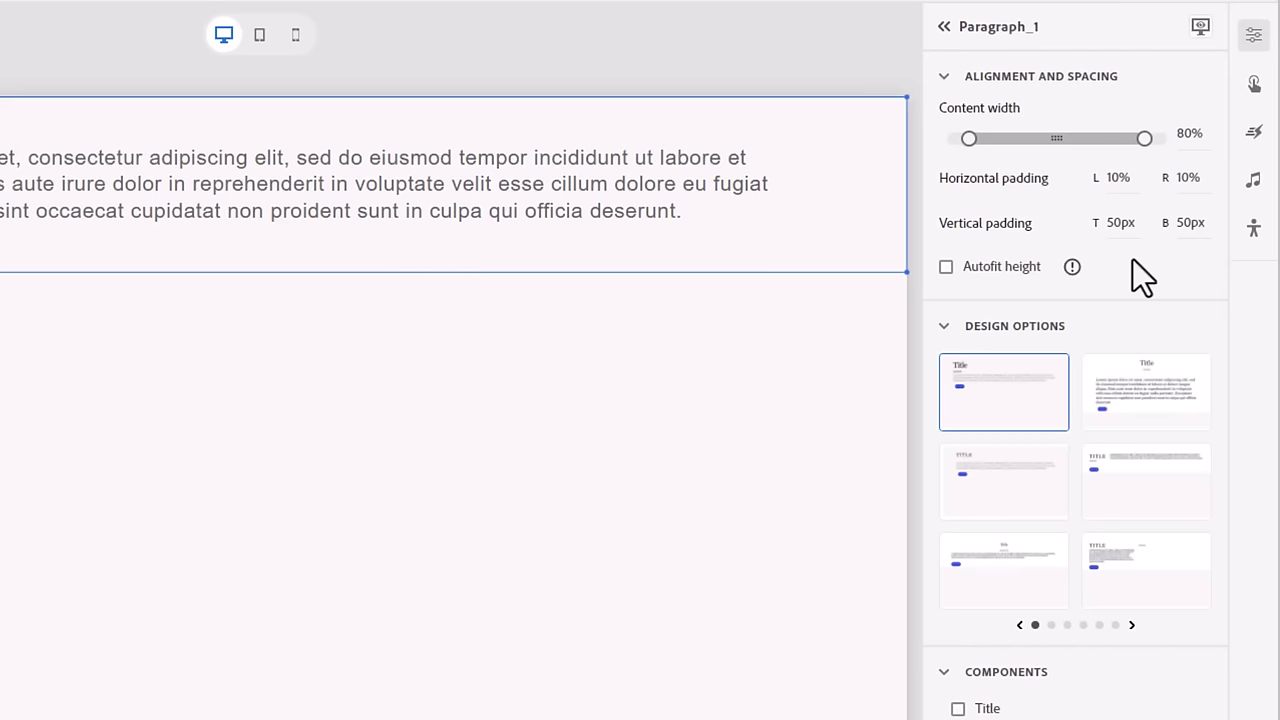
Page through Paragraph_1's Design Options layouts to the last page, then back to page three.
click(942, 76)
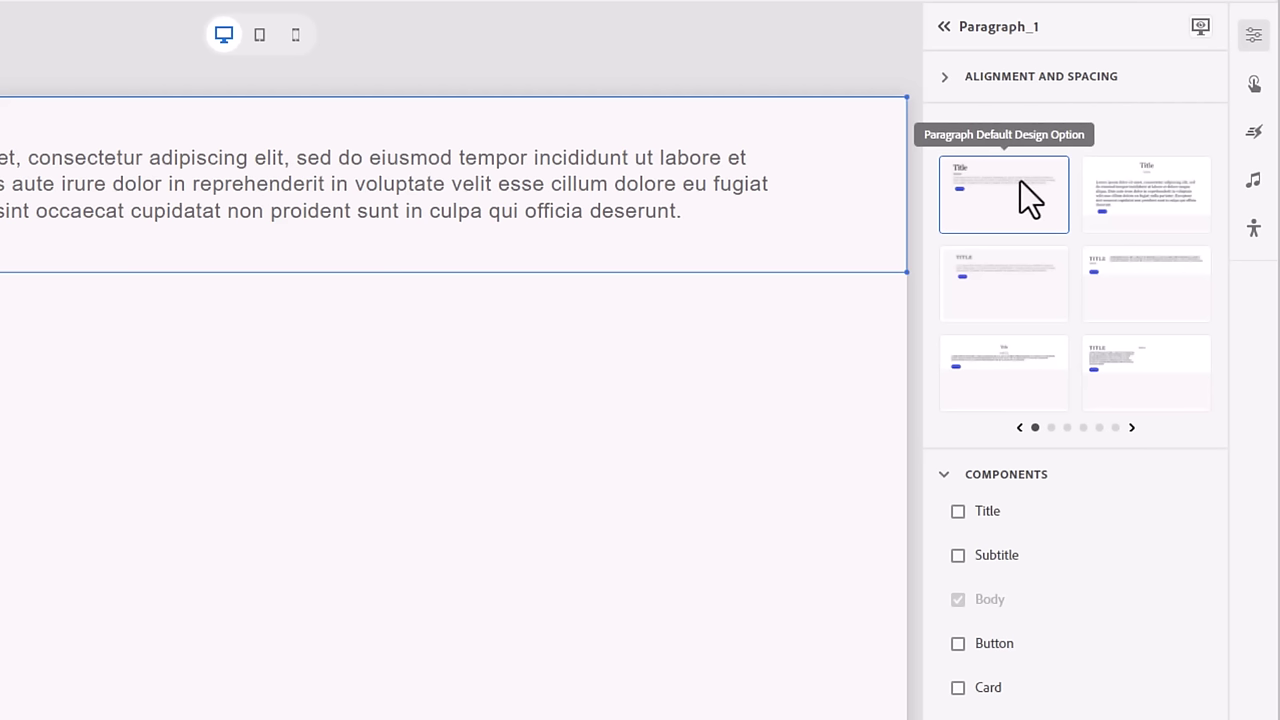
click(1131, 428)
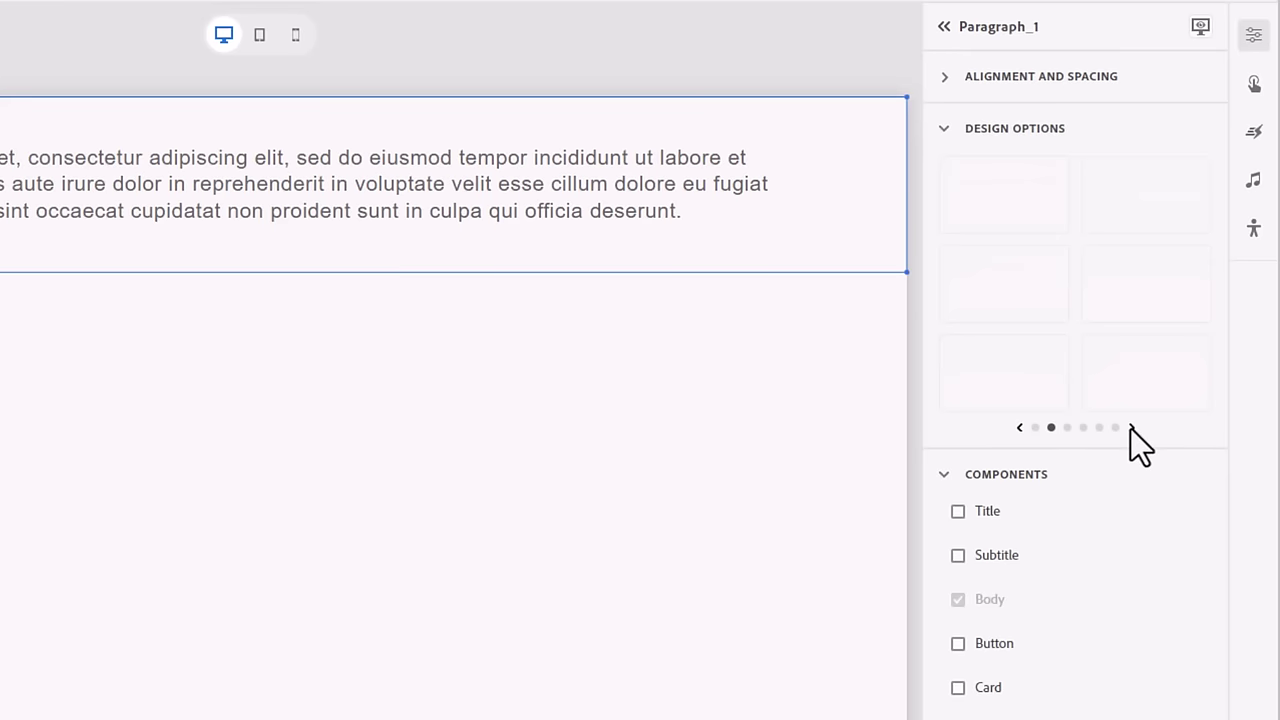
click(1131, 428)
click(1131, 428)
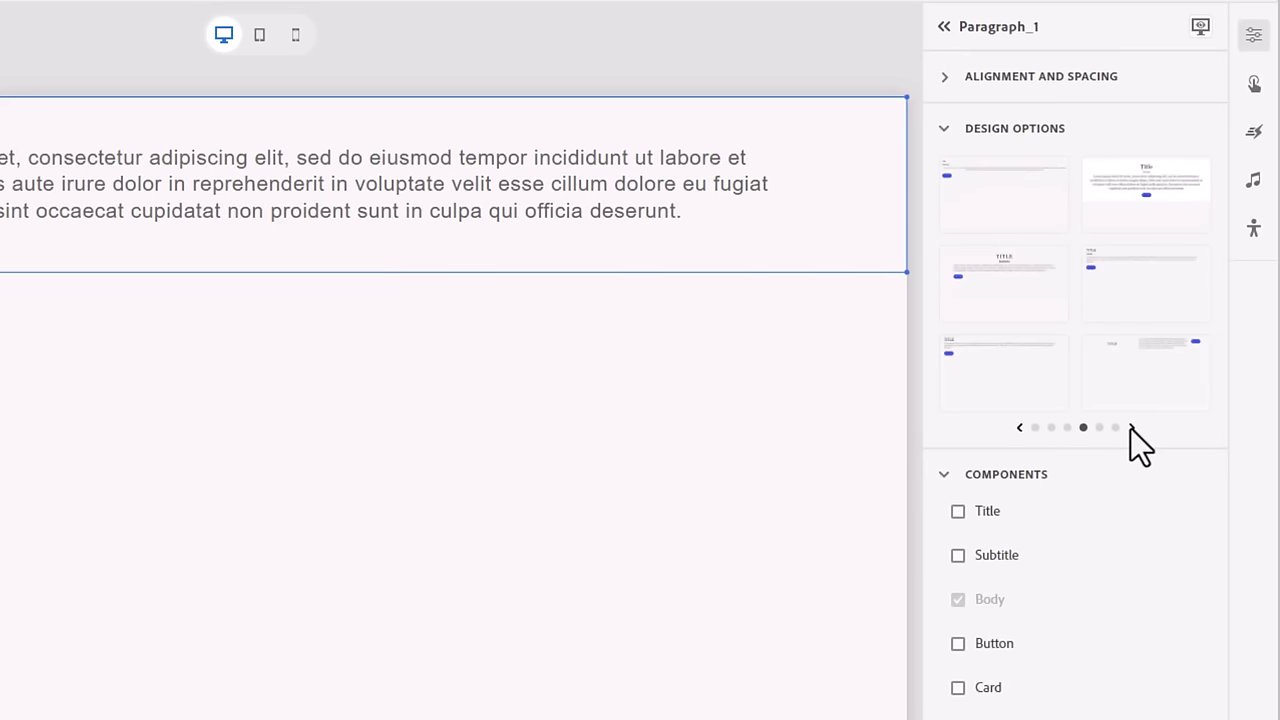
click(1131, 428)
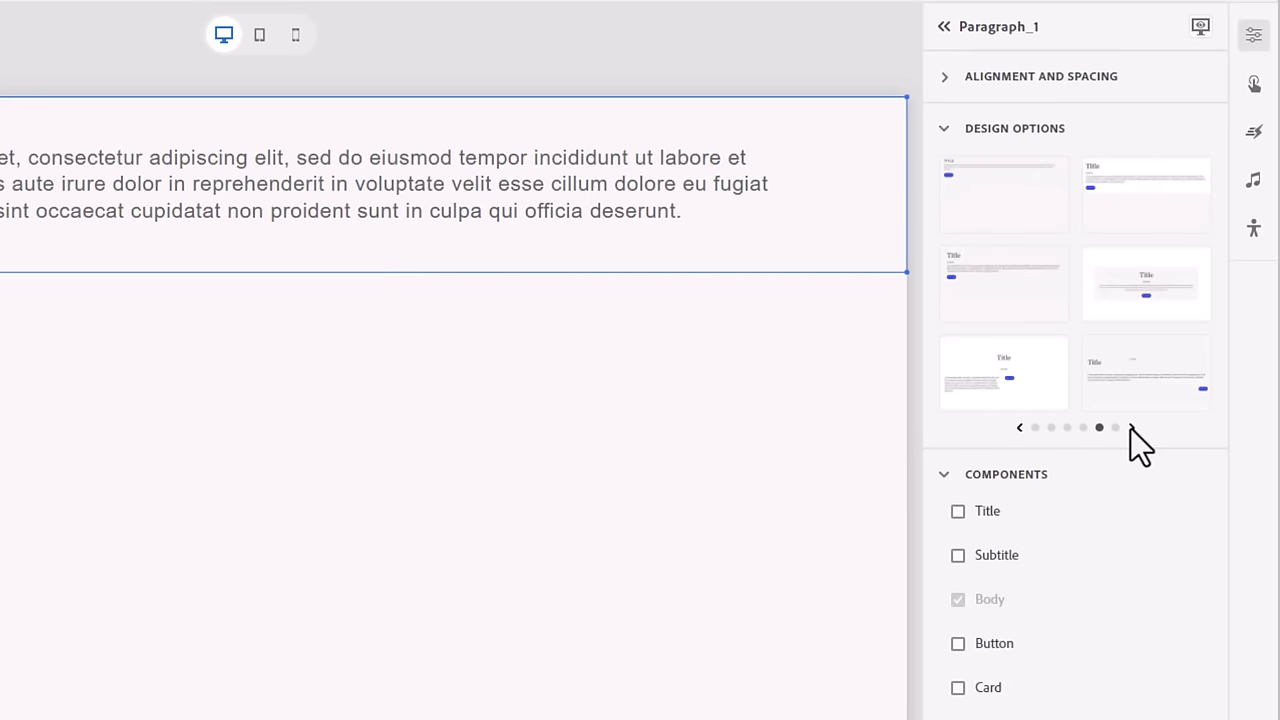
click(1131, 428)
click(1021, 428)
click(1021, 428)
click(1021, 428)
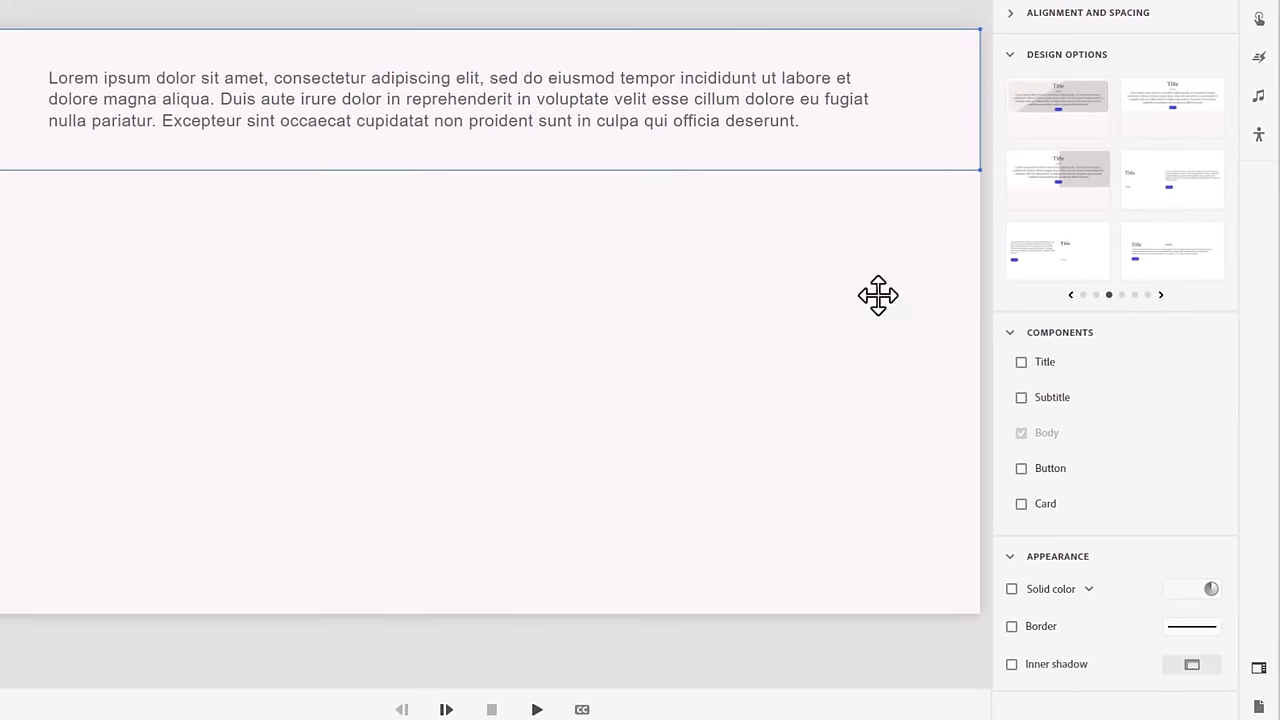
Enable the Subtitle, Title and Card components for Paragraph_1, leaving Button off.
click(1020, 399)
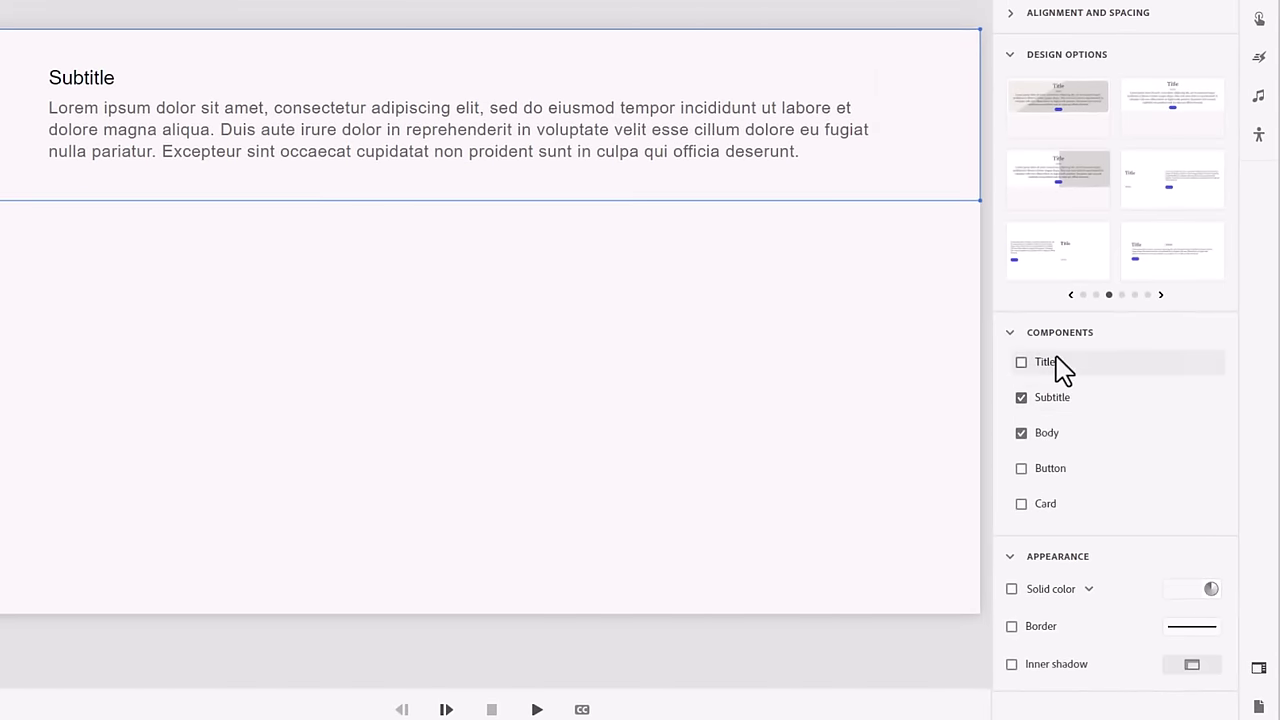
click(1021, 362)
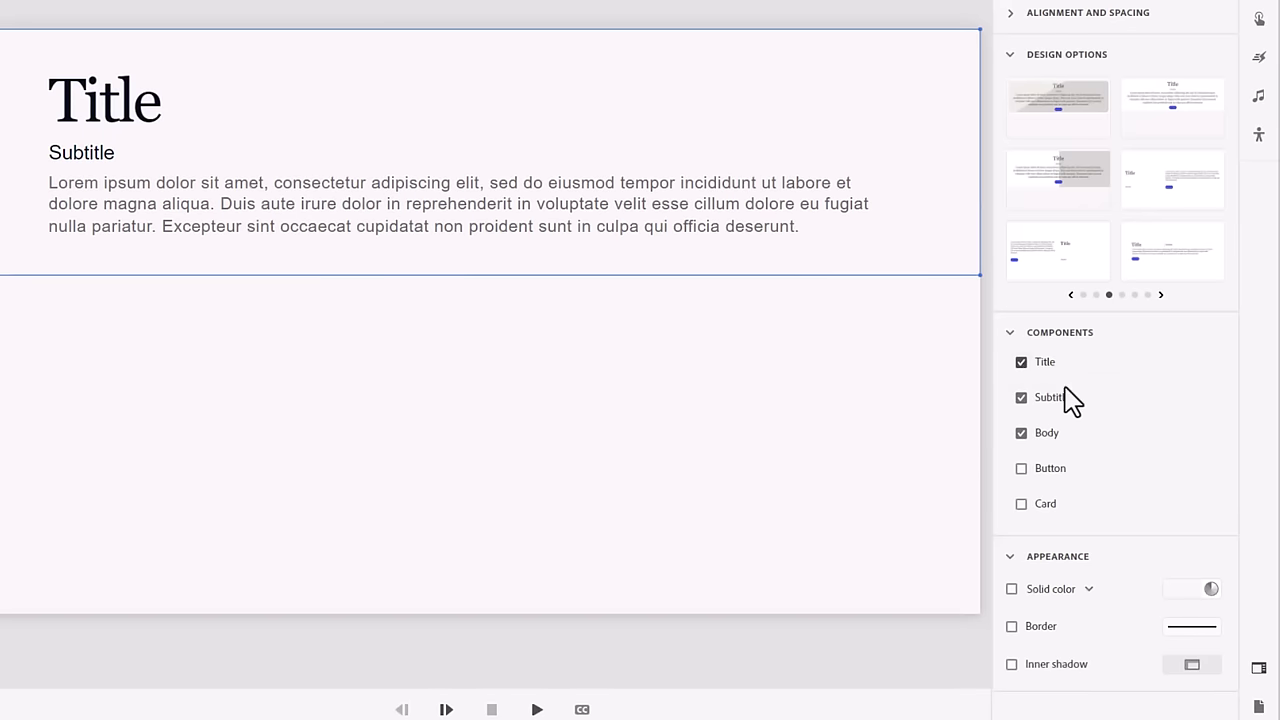
click(1021, 505)
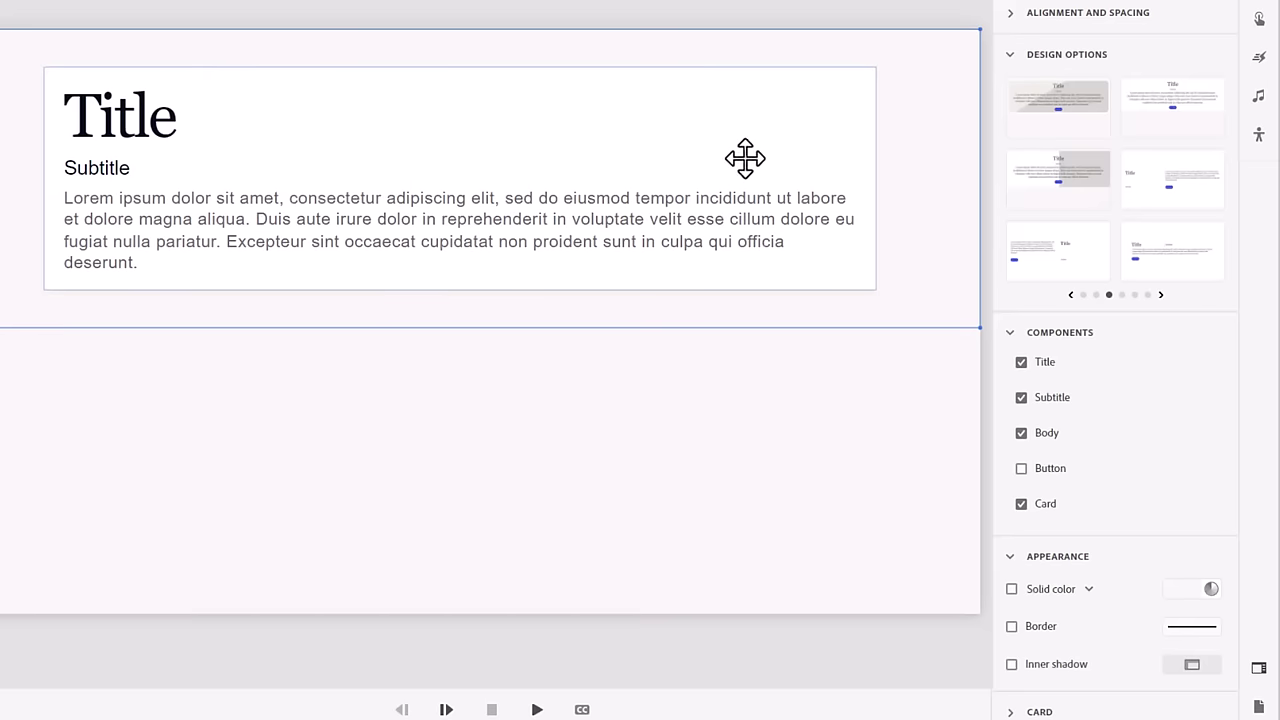
click(1021, 469)
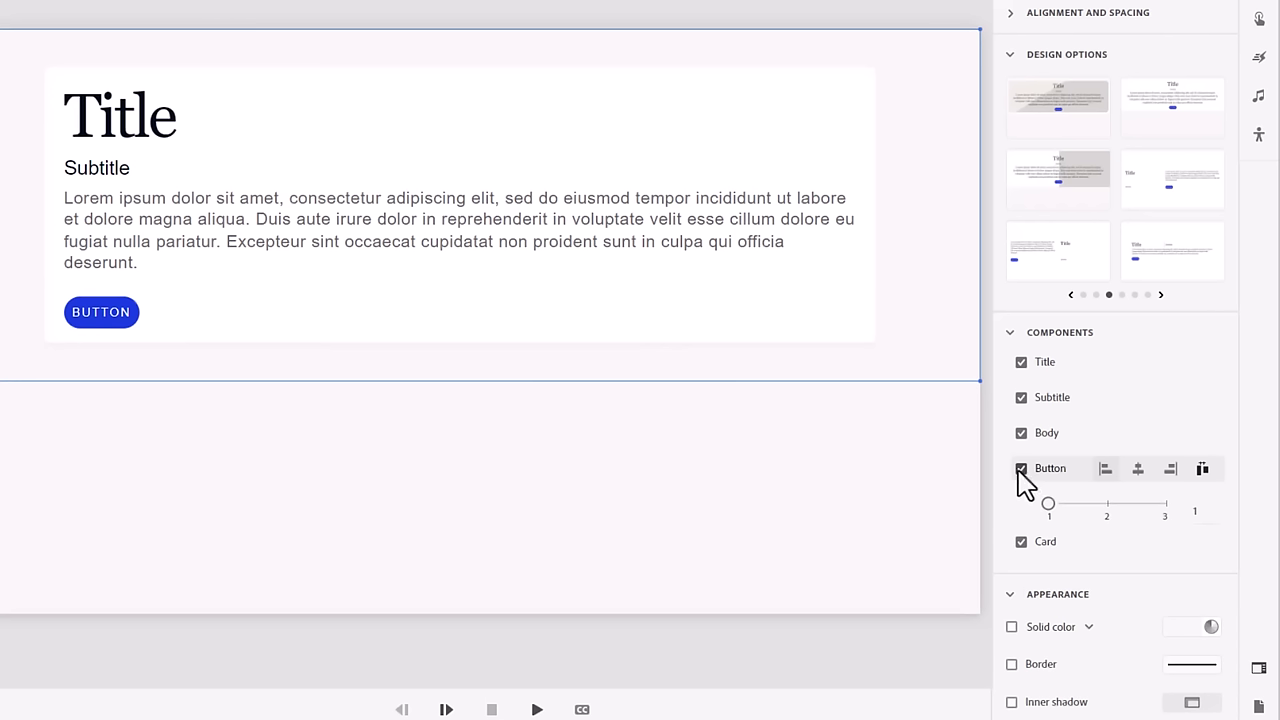
click(1021, 468)
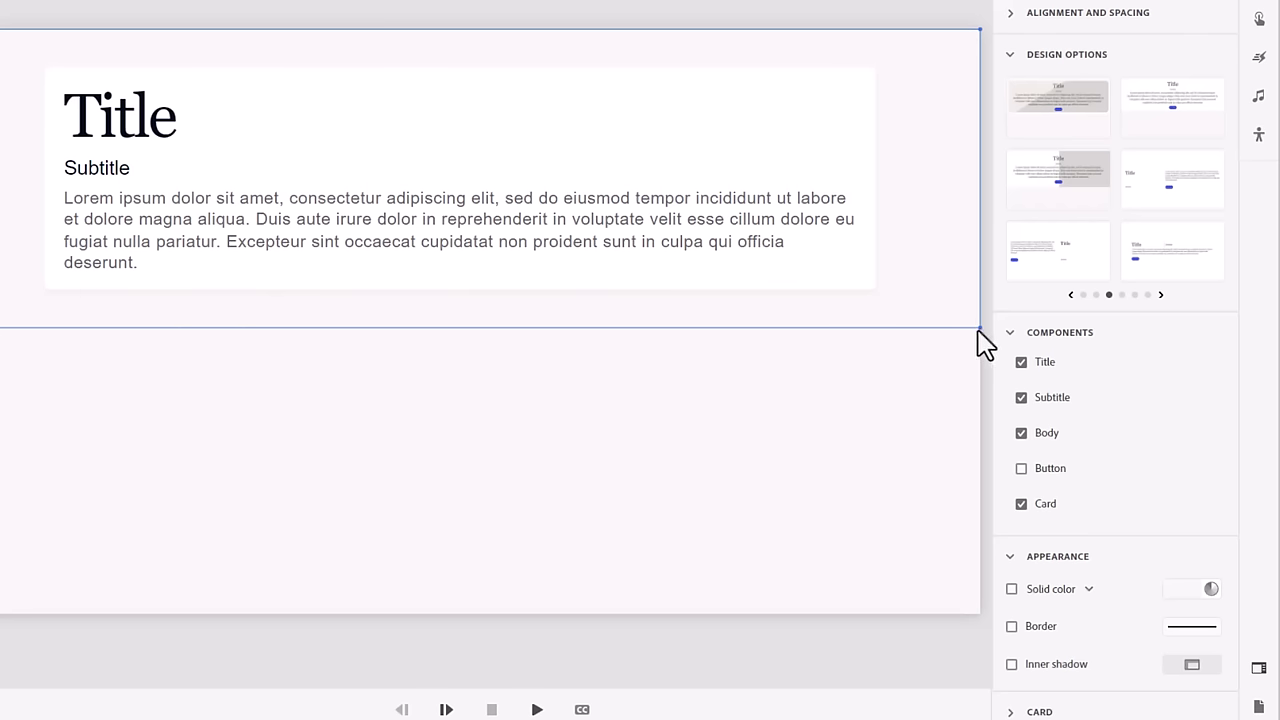
Stretch the card's section taller and check it at tablet, mobile and desktop widths.
drag(978, 328, 956, 608)
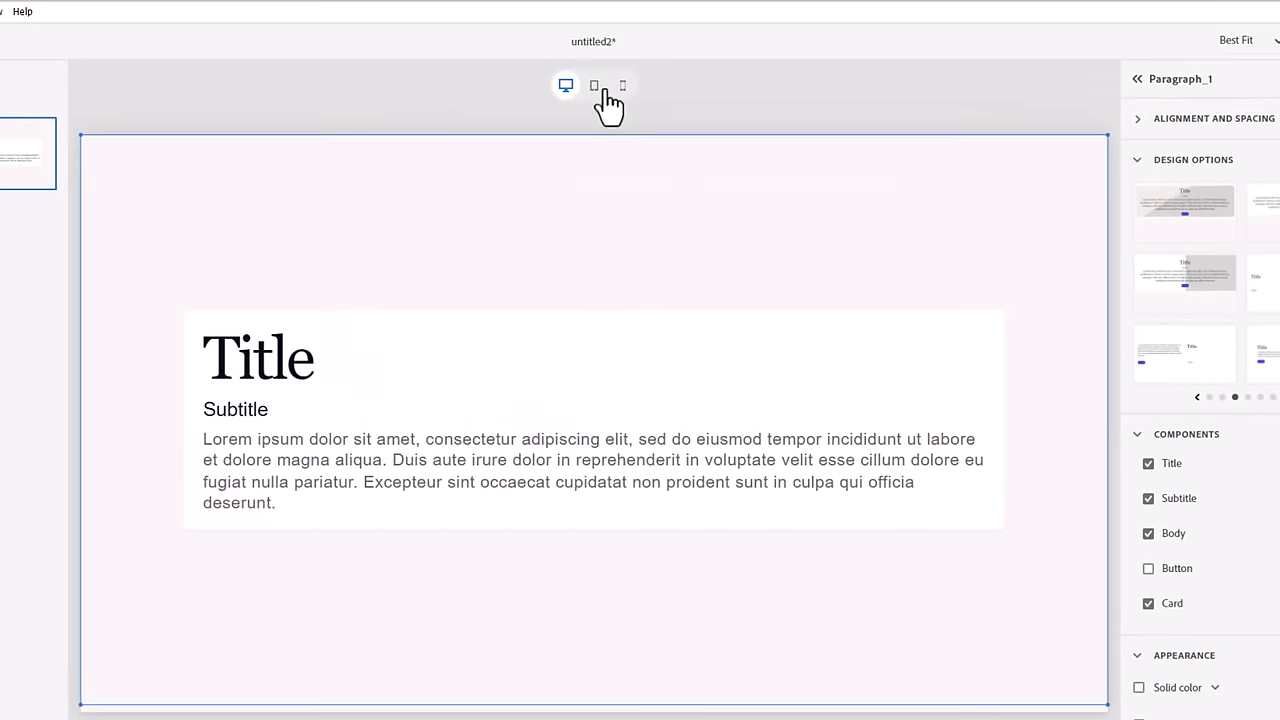
click(594, 88)
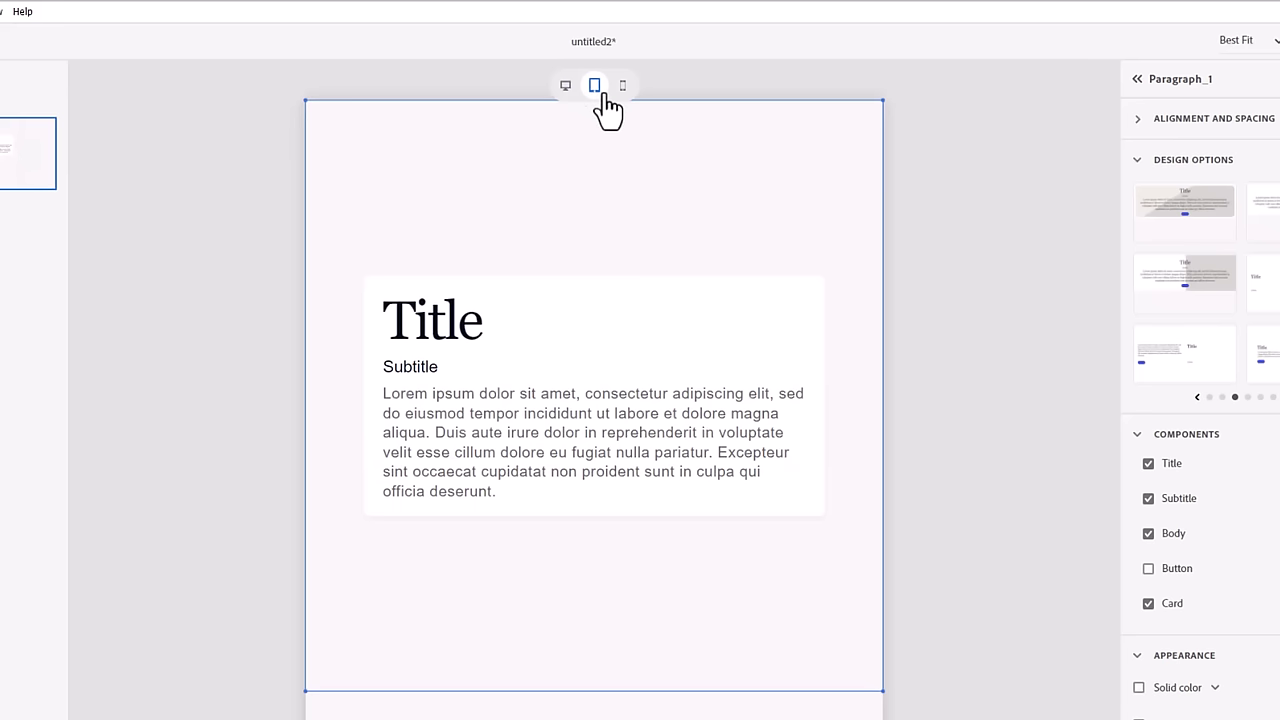
click(624, 87)
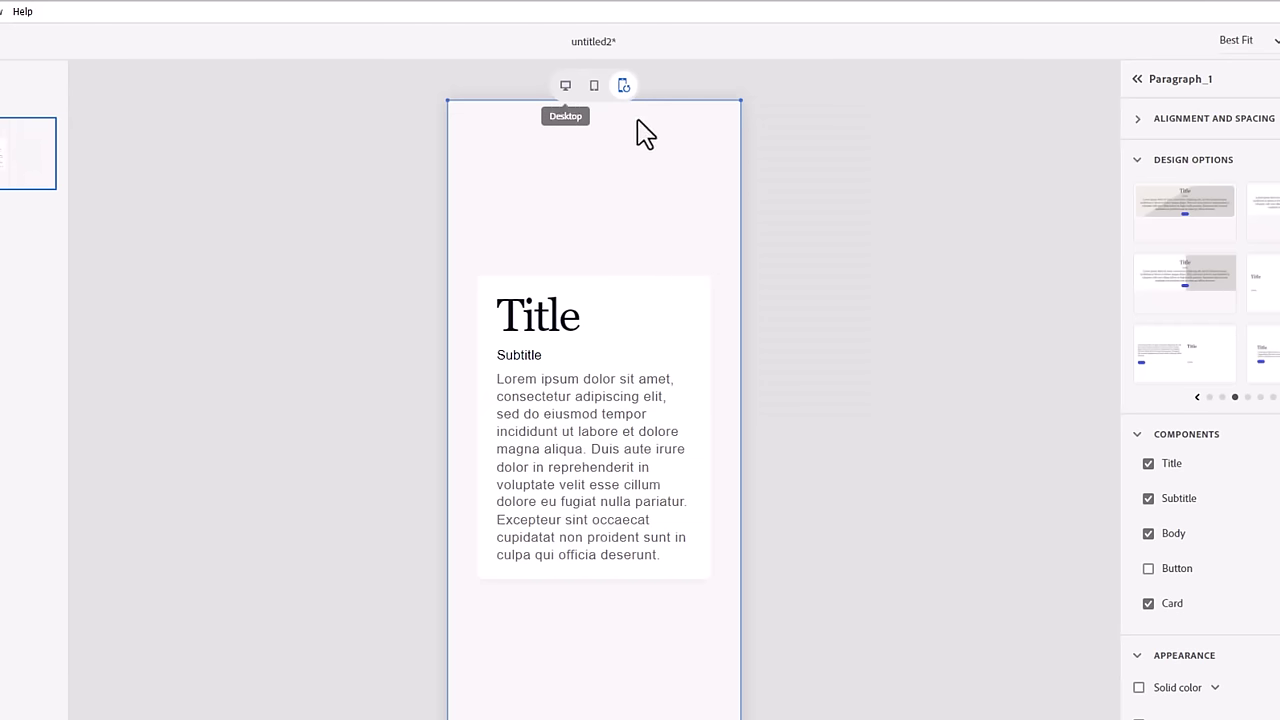
click(566, 87)
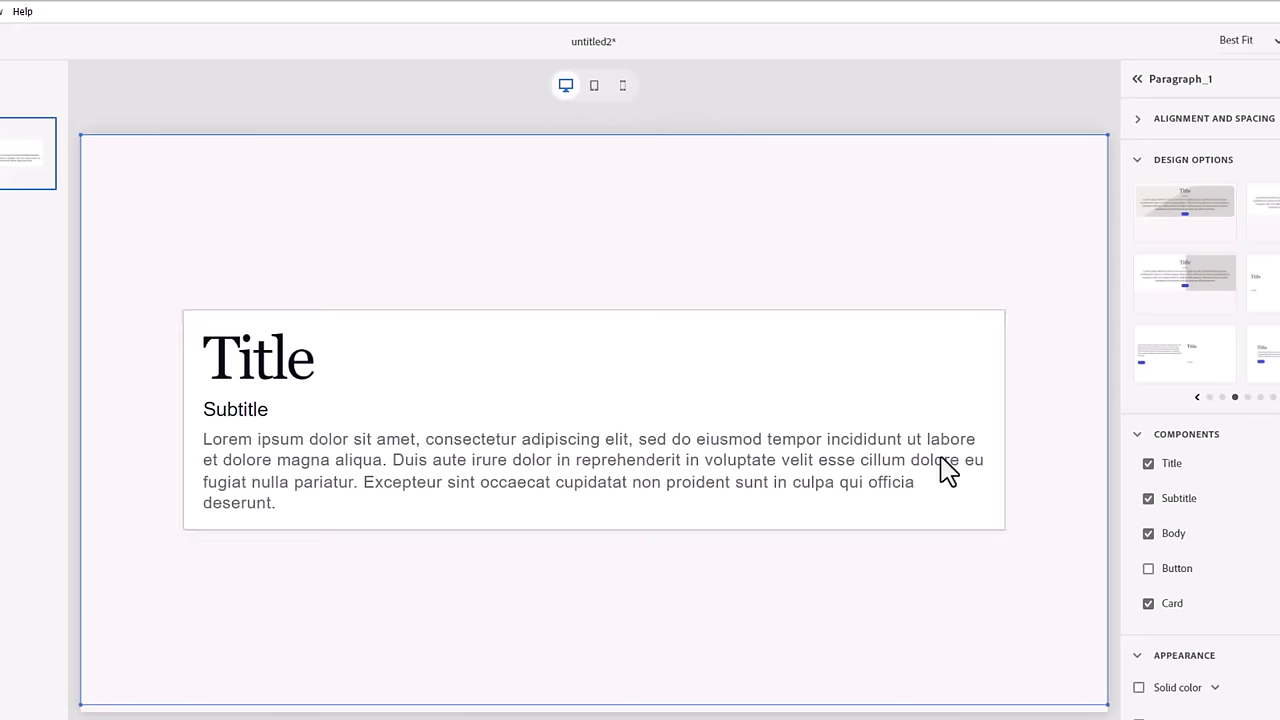
Shrink the section to fit around the card and recheck the tablet, mobile and desktop layouts.
click(1103, 710)
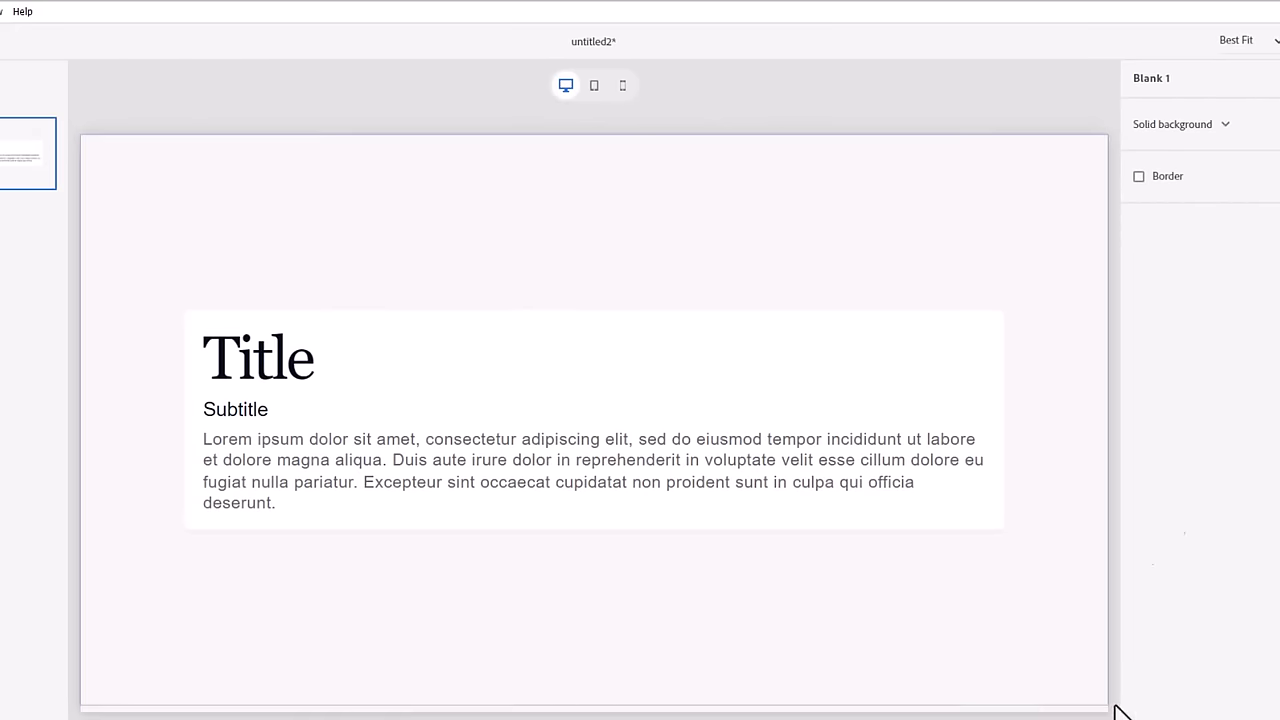
click(1106, 707)
drag(1106, 710, 1095, 408)
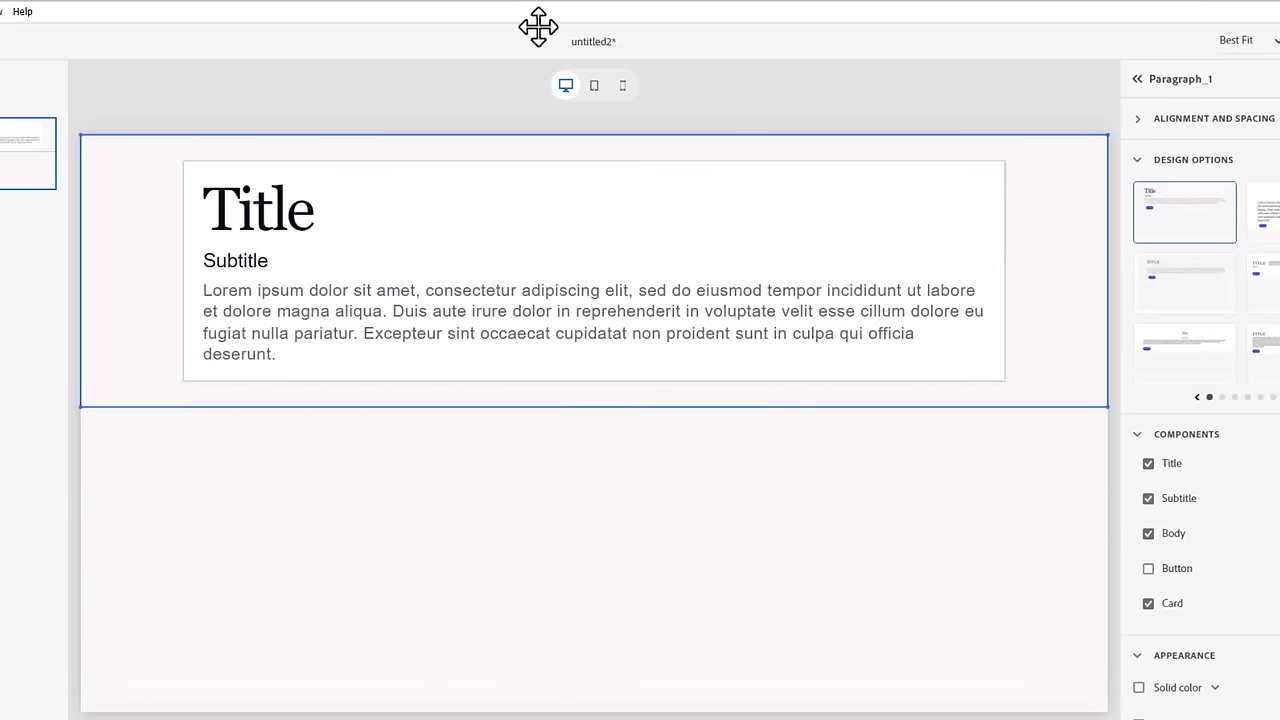
click(594, 85)
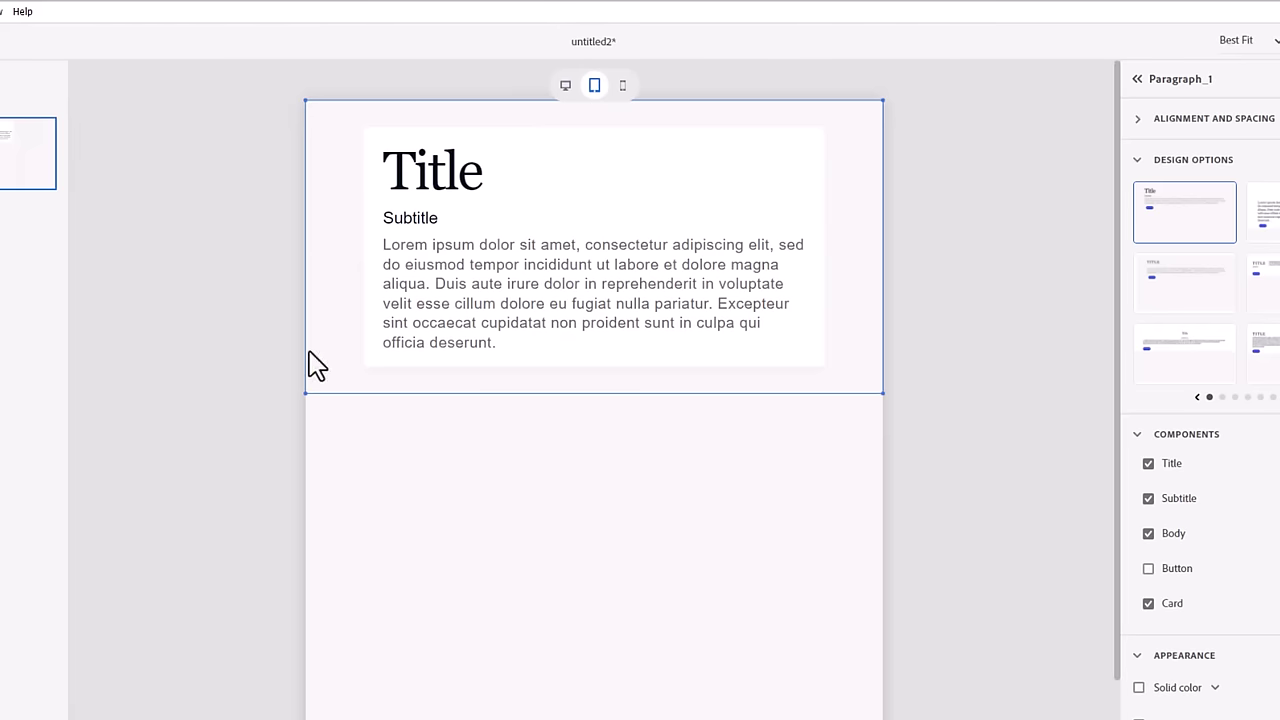
click(624, 86)
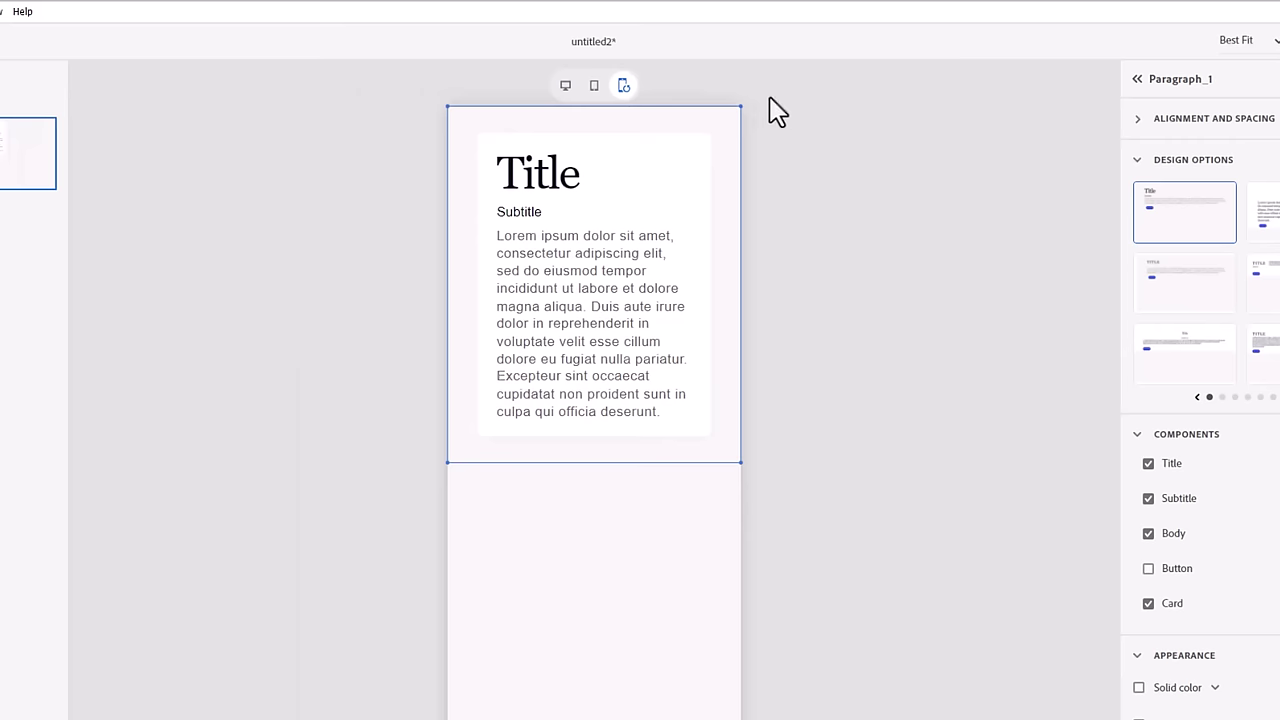
click(566, 86)
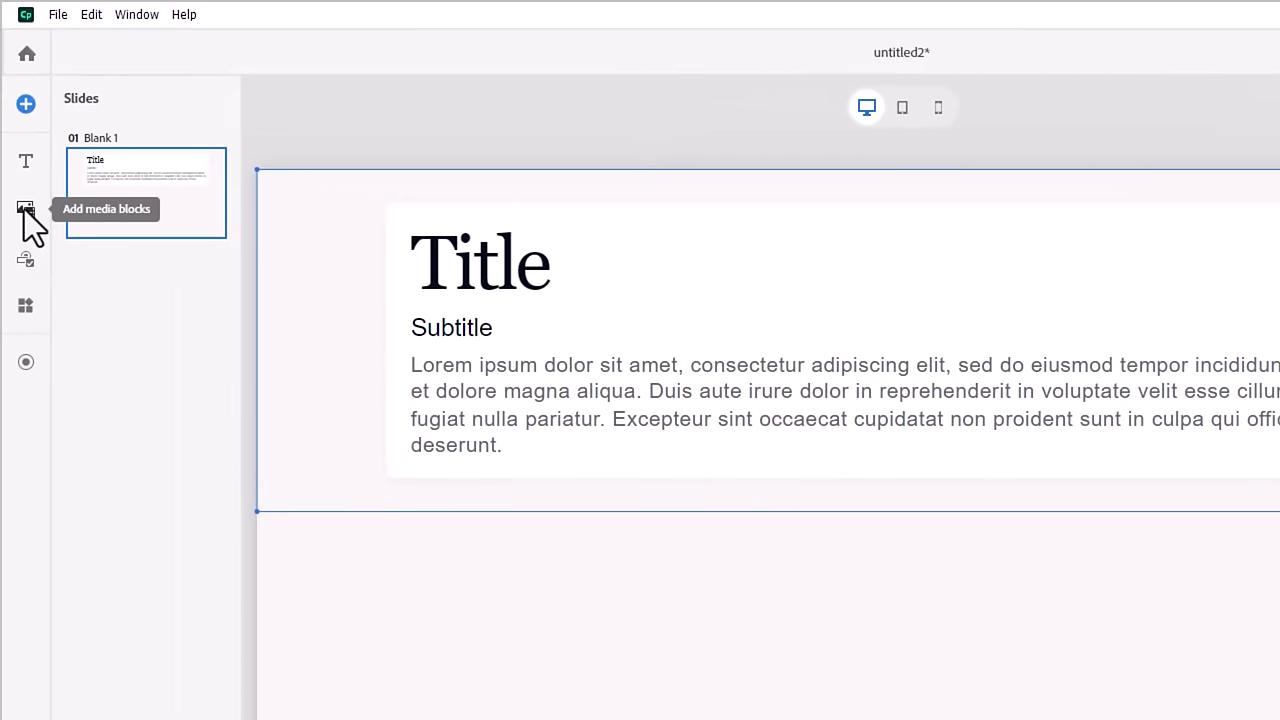
Insert an Image media block below the title card.
click(26, 209)
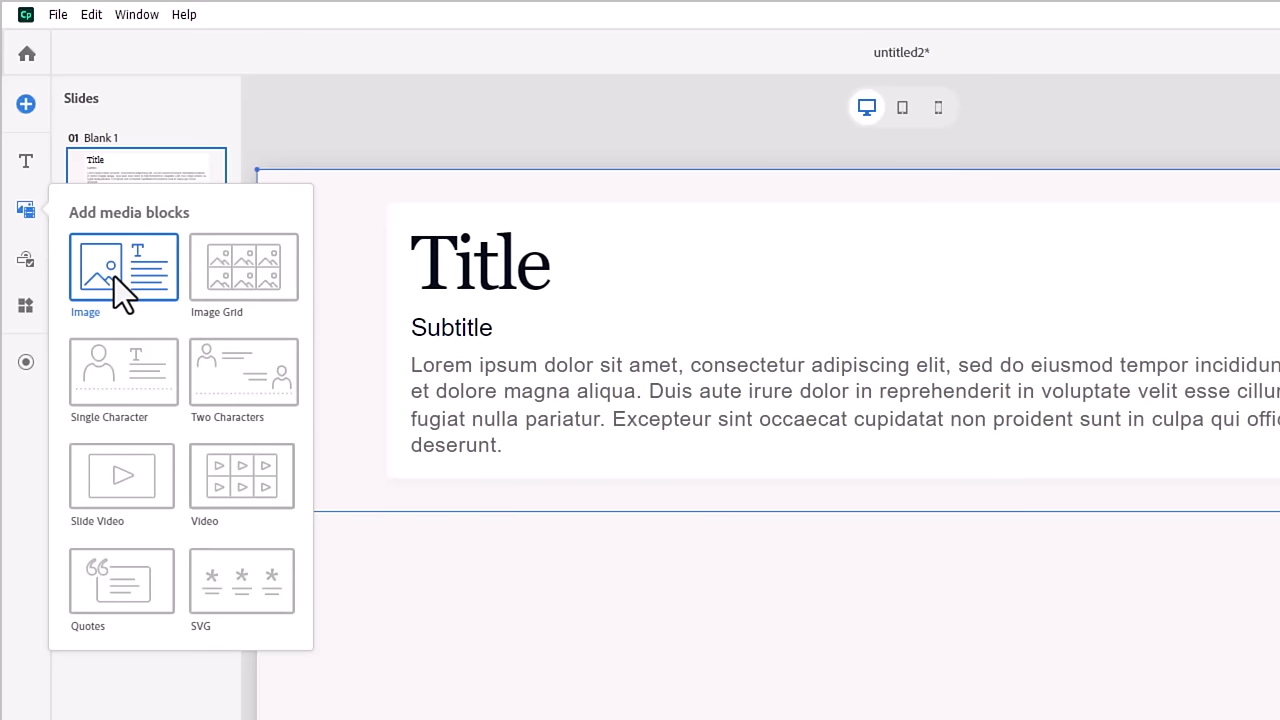
click(114, 276)
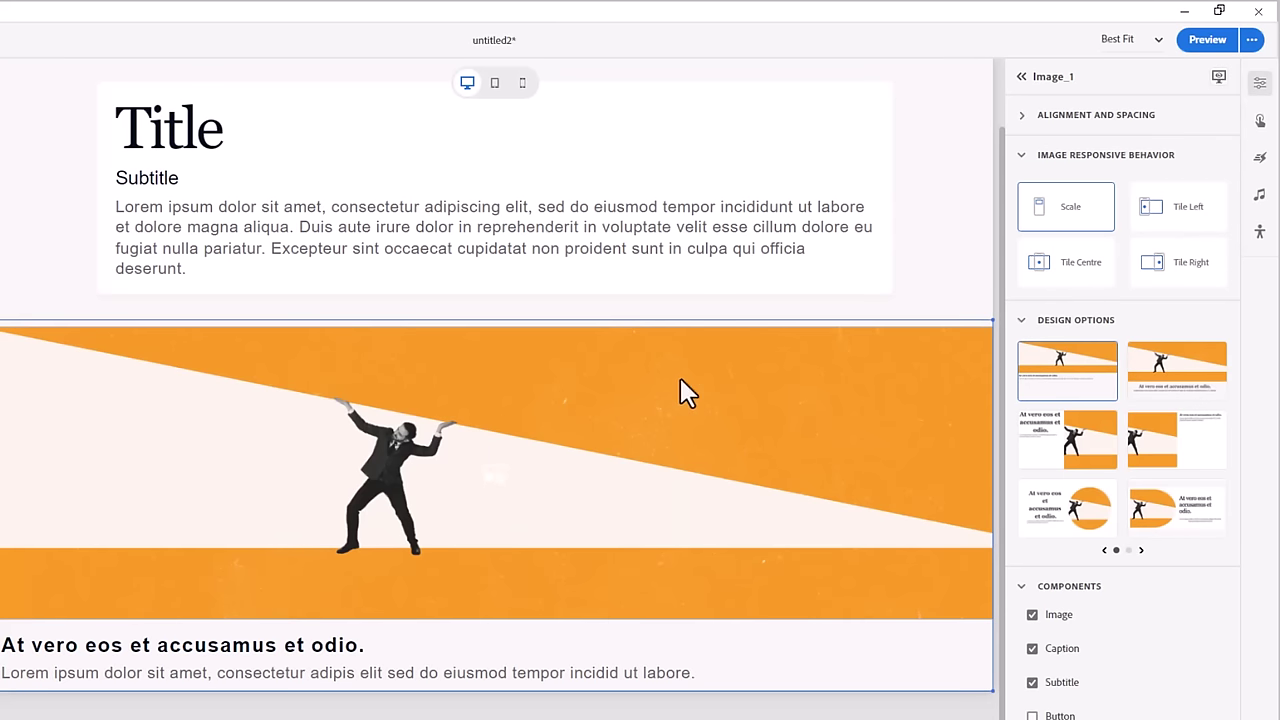
Set Image_1's responsive behavior to Tile Centre, checking it at tablet and mobile widths.
click(1167, 212)
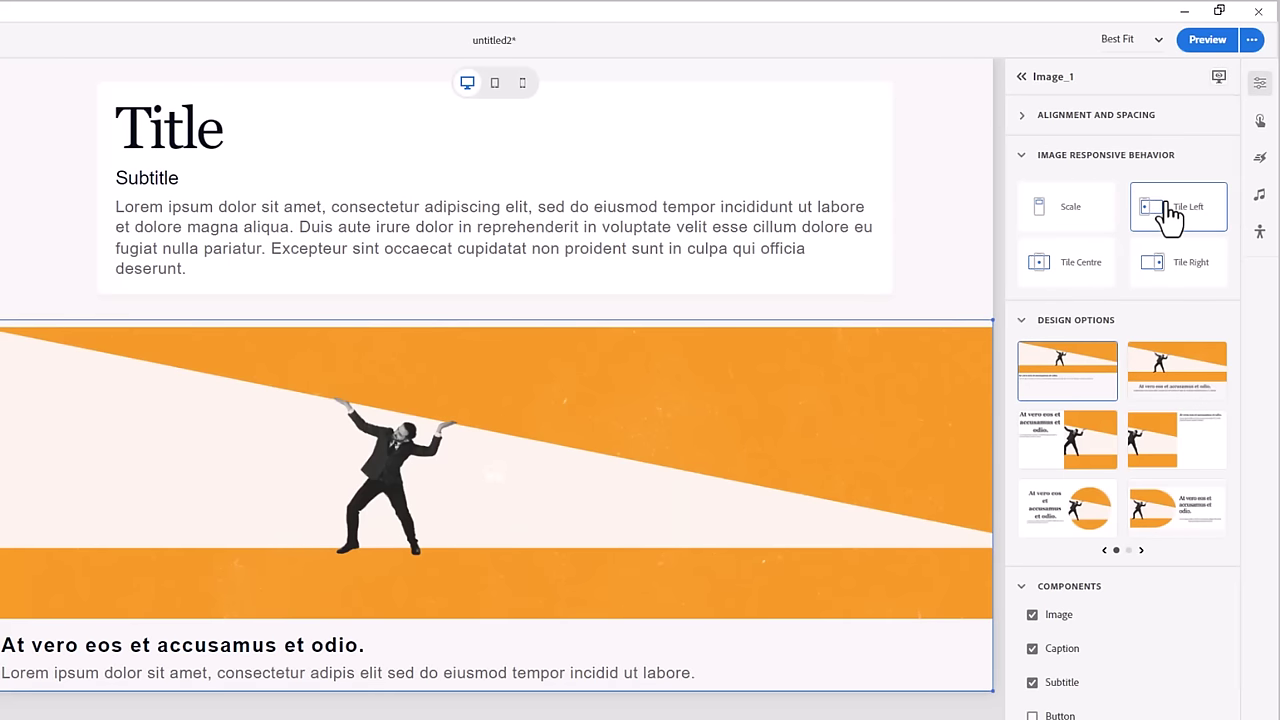
click(494, 84)
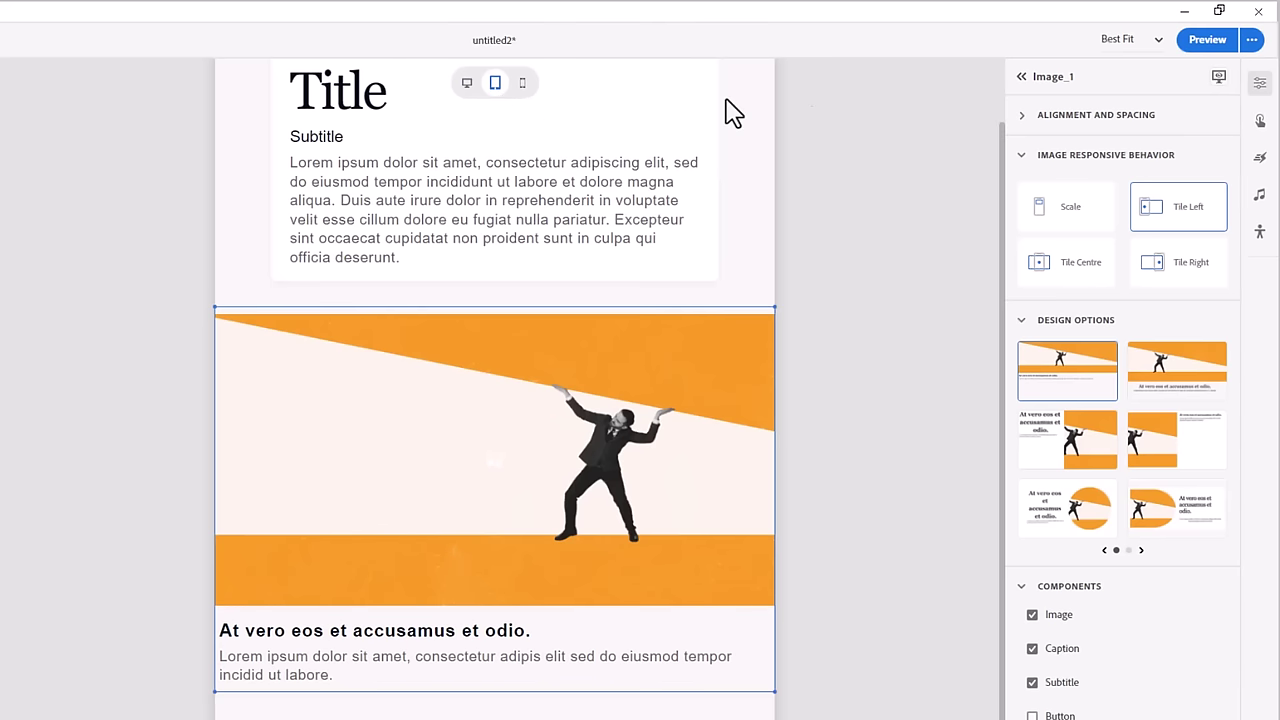
click(522, 84)
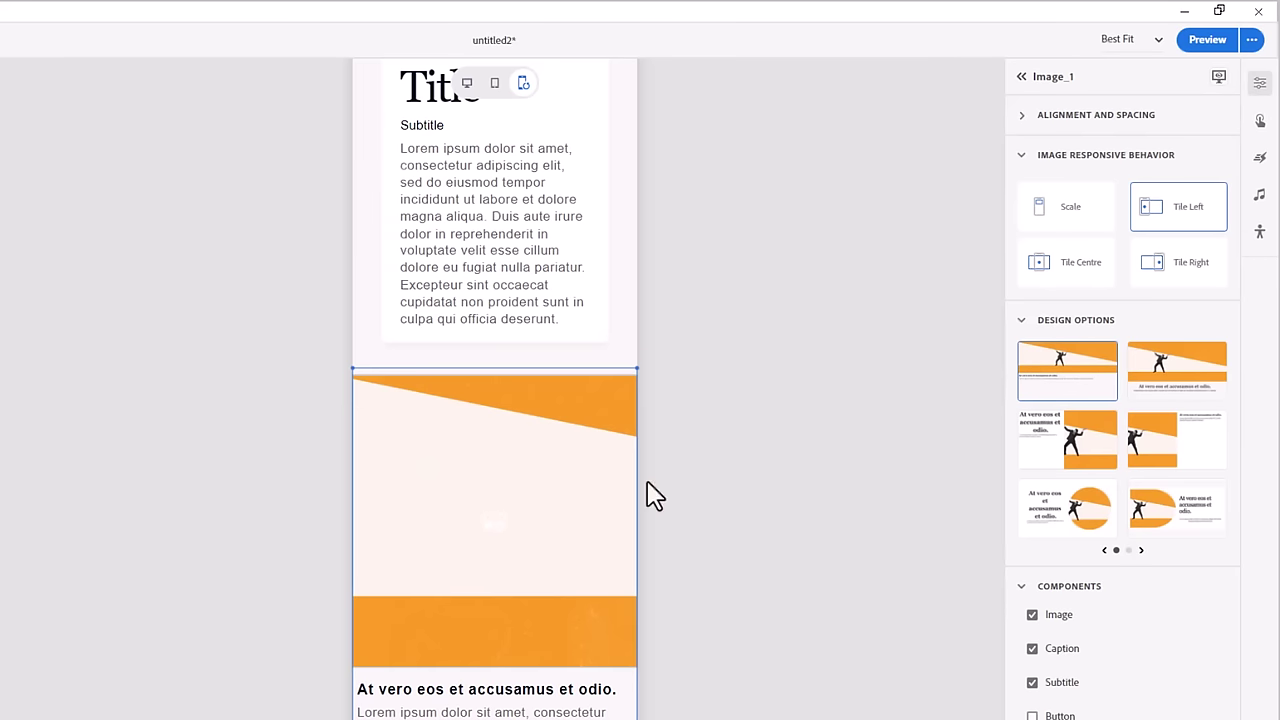
click(1185, 275)
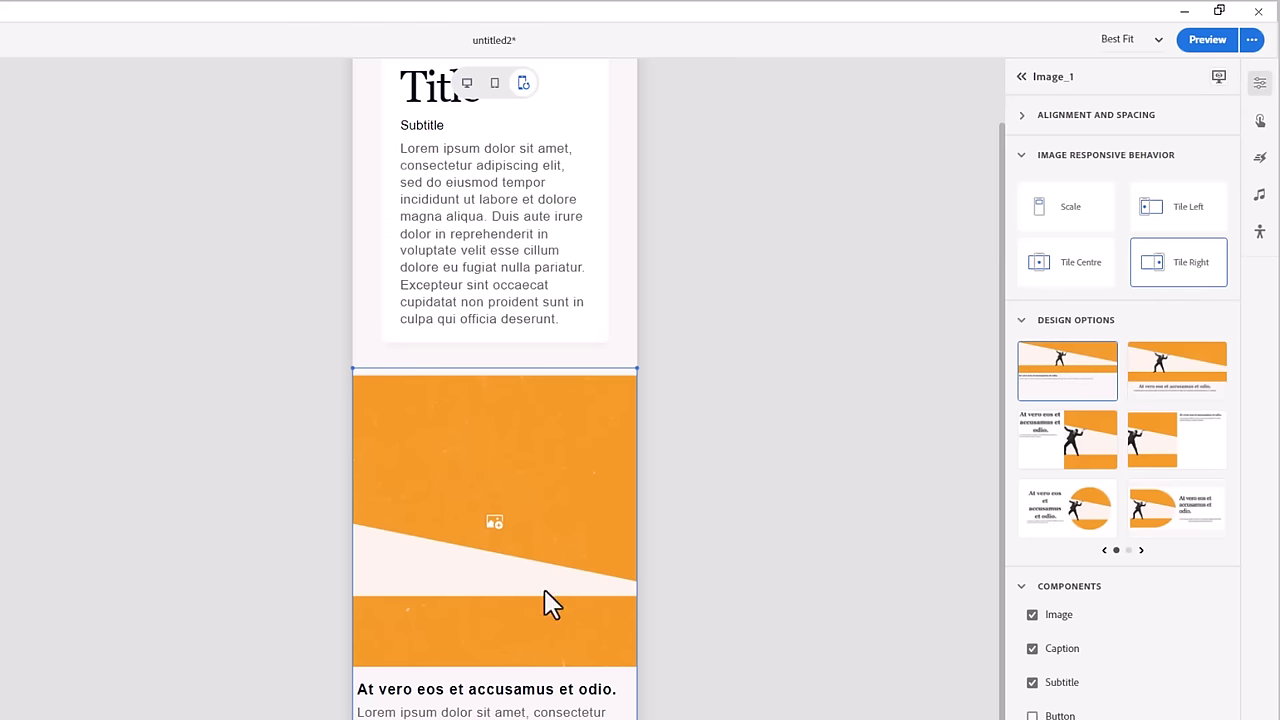
click(1073, 270)
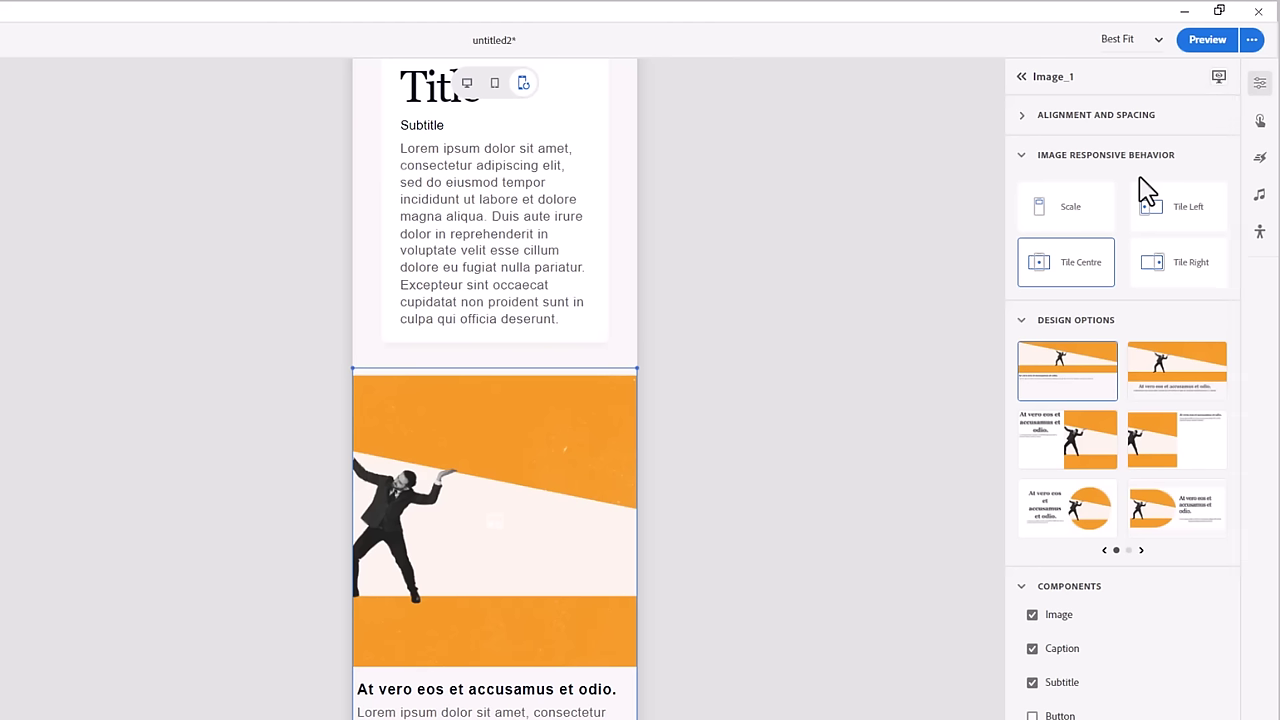
click(1023, 160)
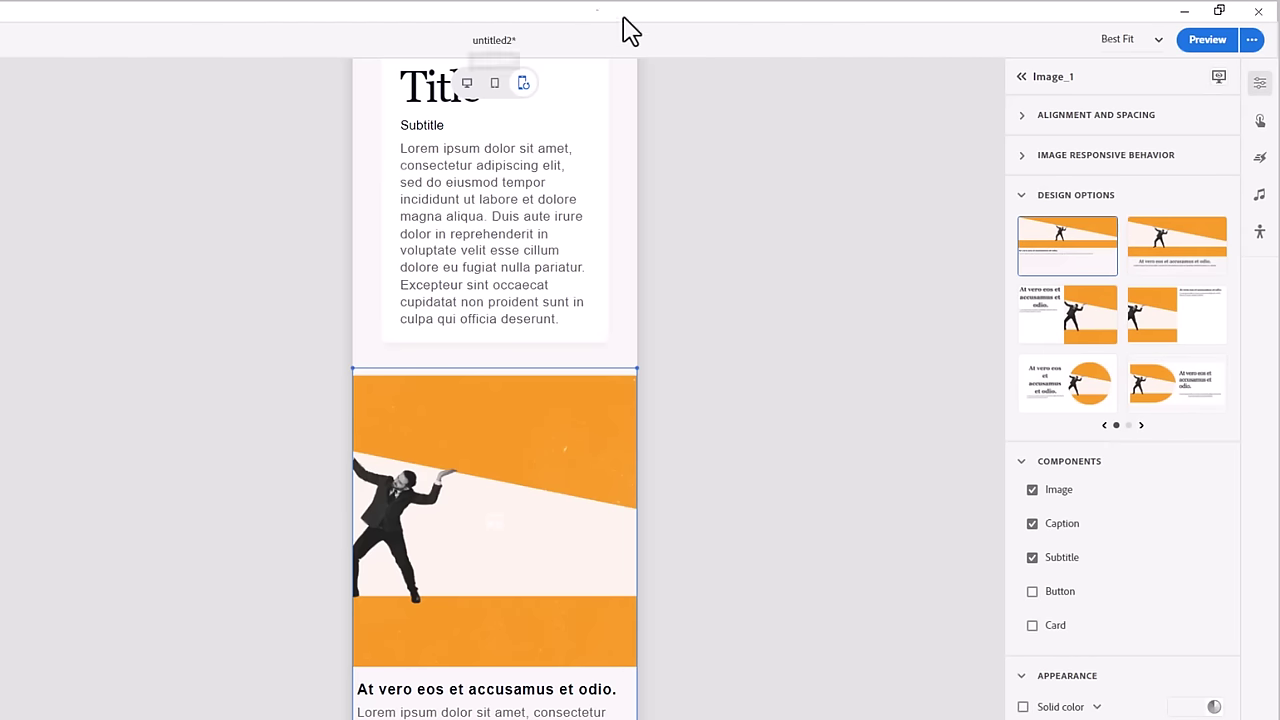
In desktop view, turn off Image_1's Caption and Subtitle components.
click(466, 82)
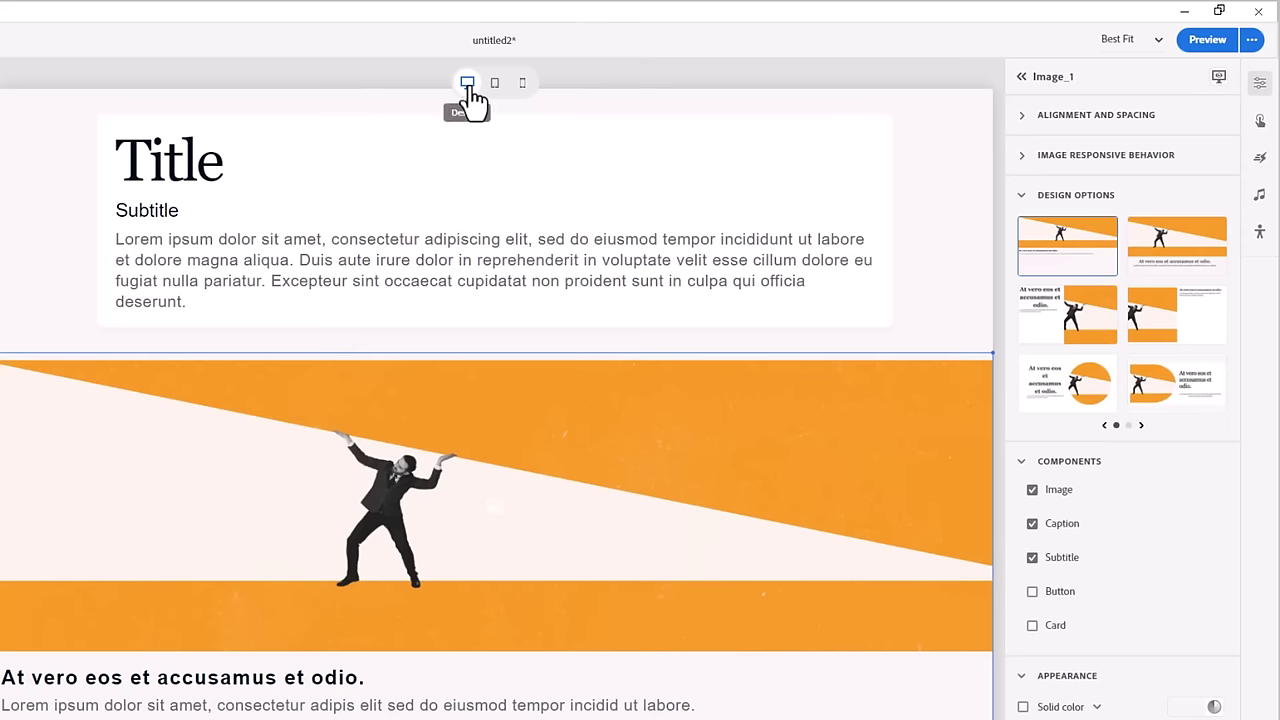
mouse_move(1137, 500)
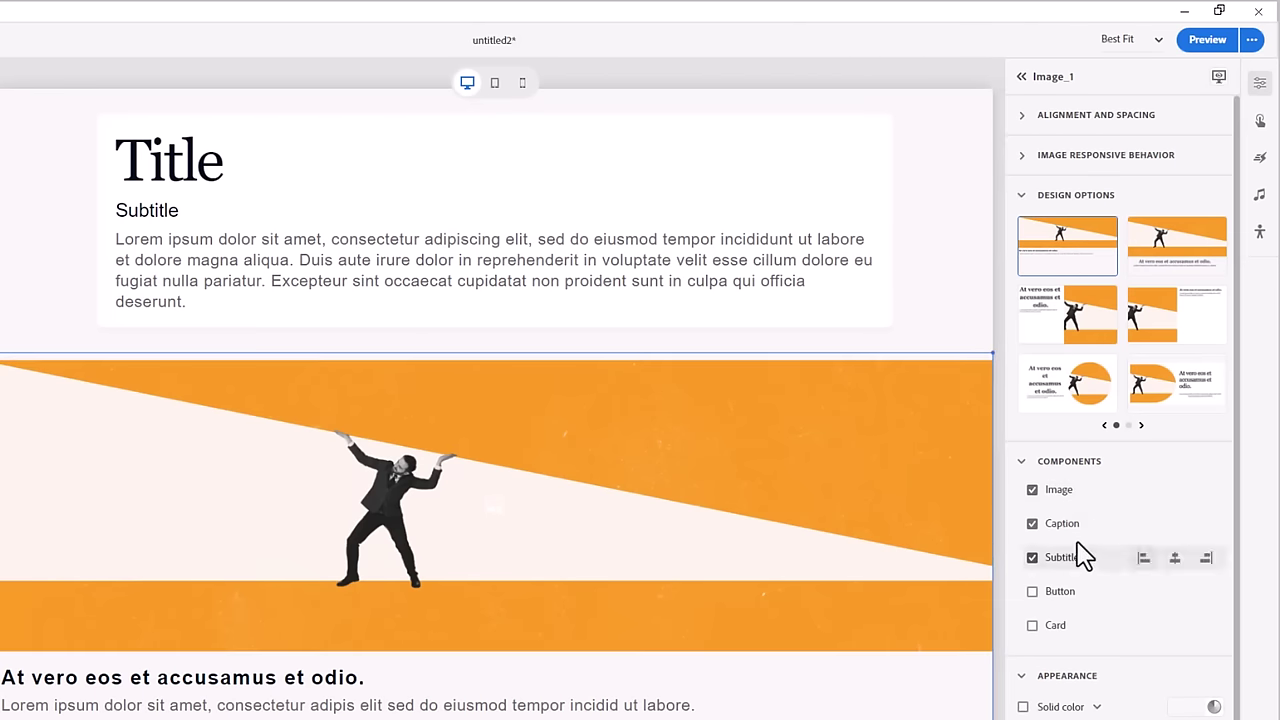
click(1033, 525)
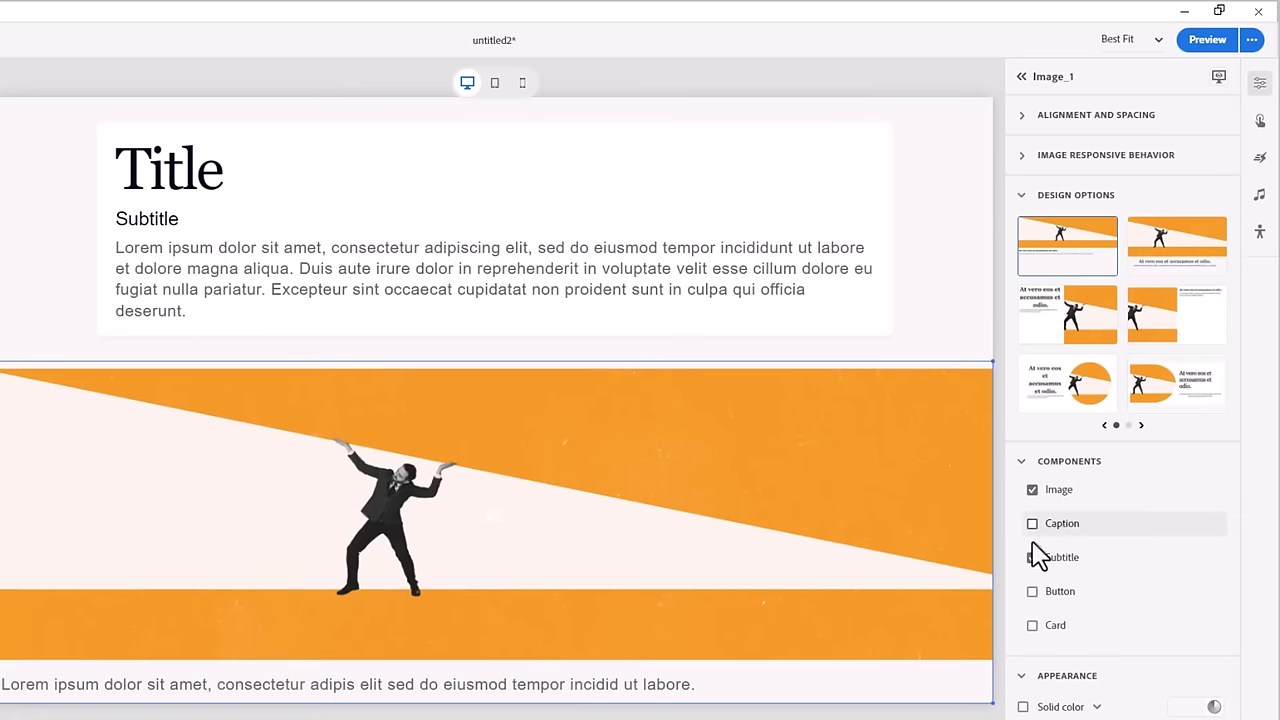
click(1032, 558)
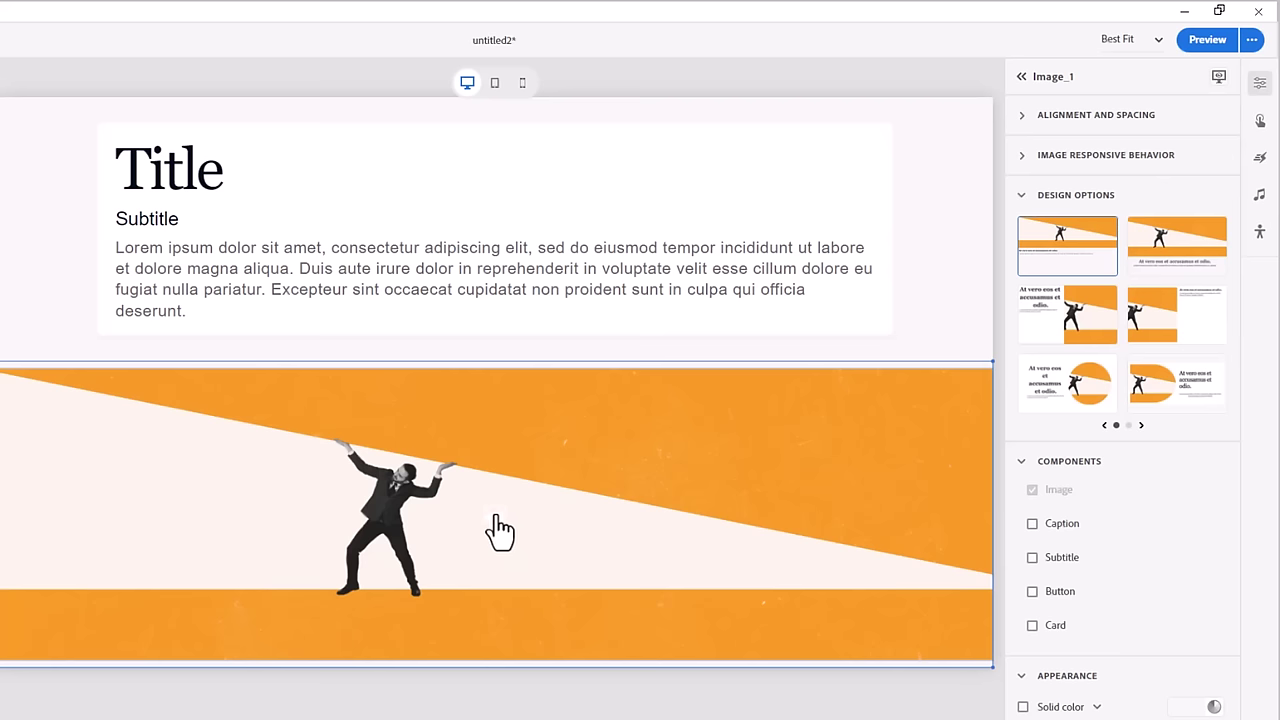
Browse the Assets library for a new banner image, search 'medical' and pick the team video-call photo.
double_click(500, 532)
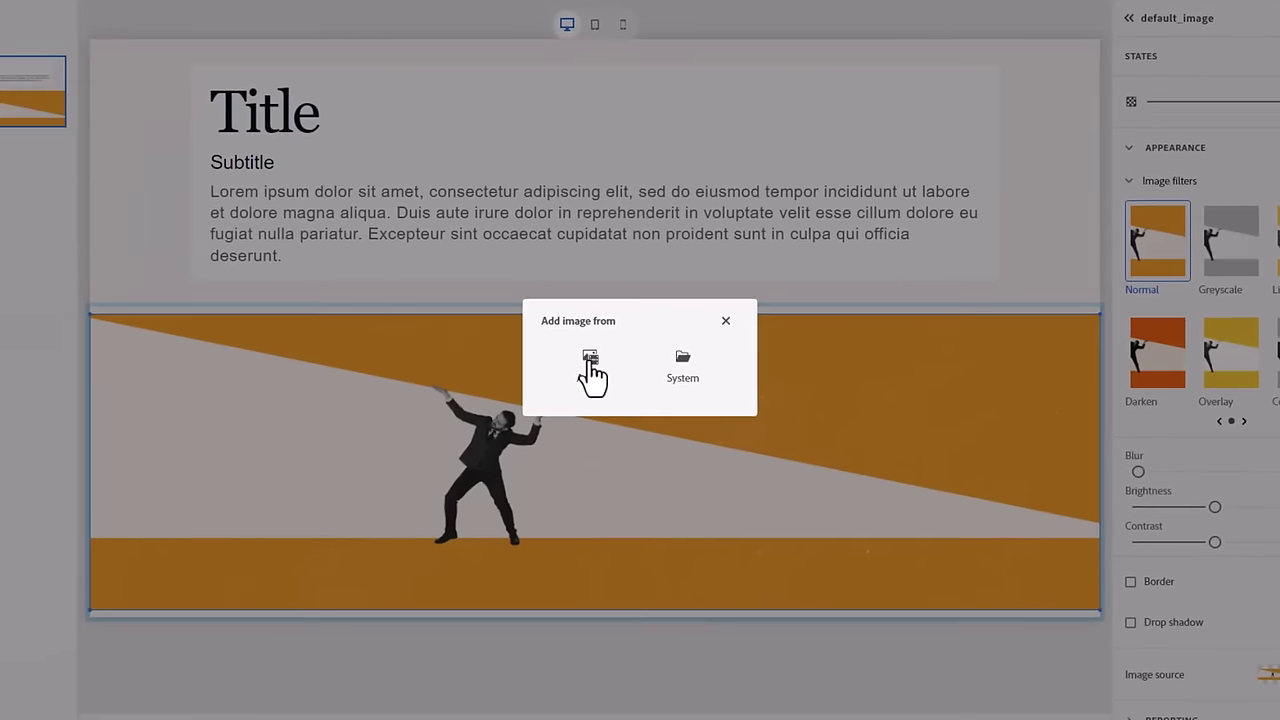
click(490, 420)
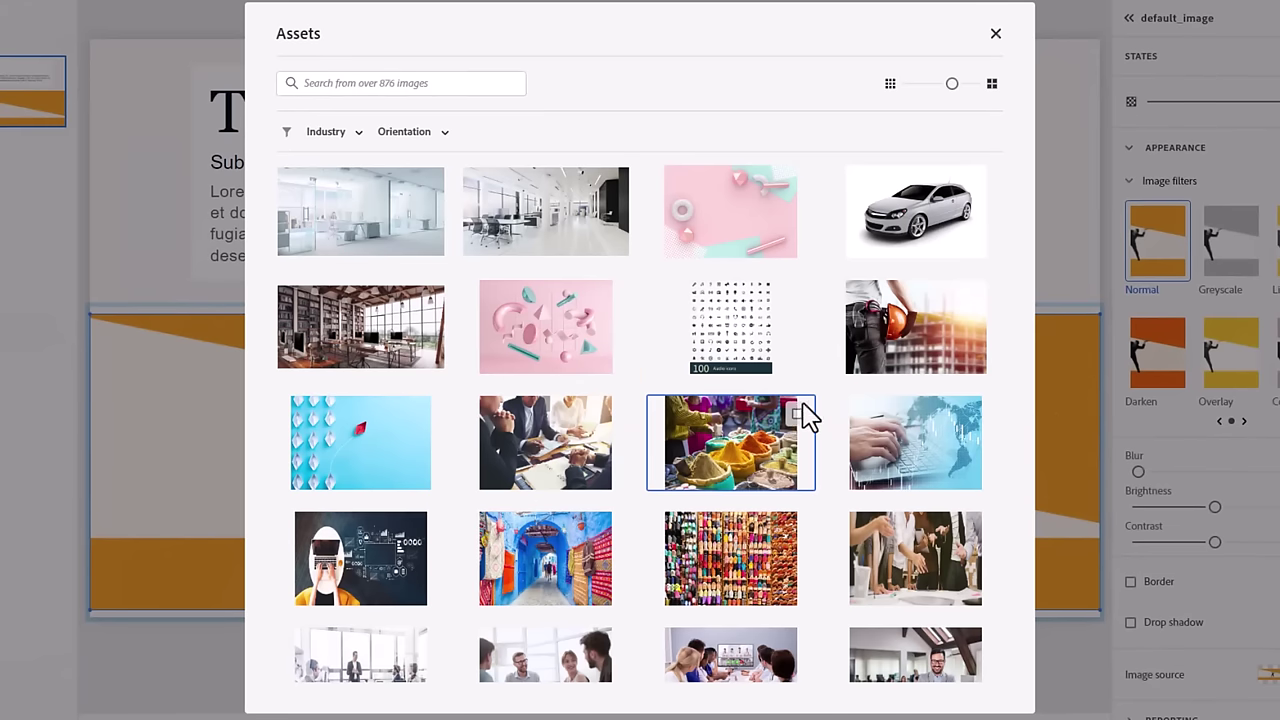
scroll(830, 403, down, 4)
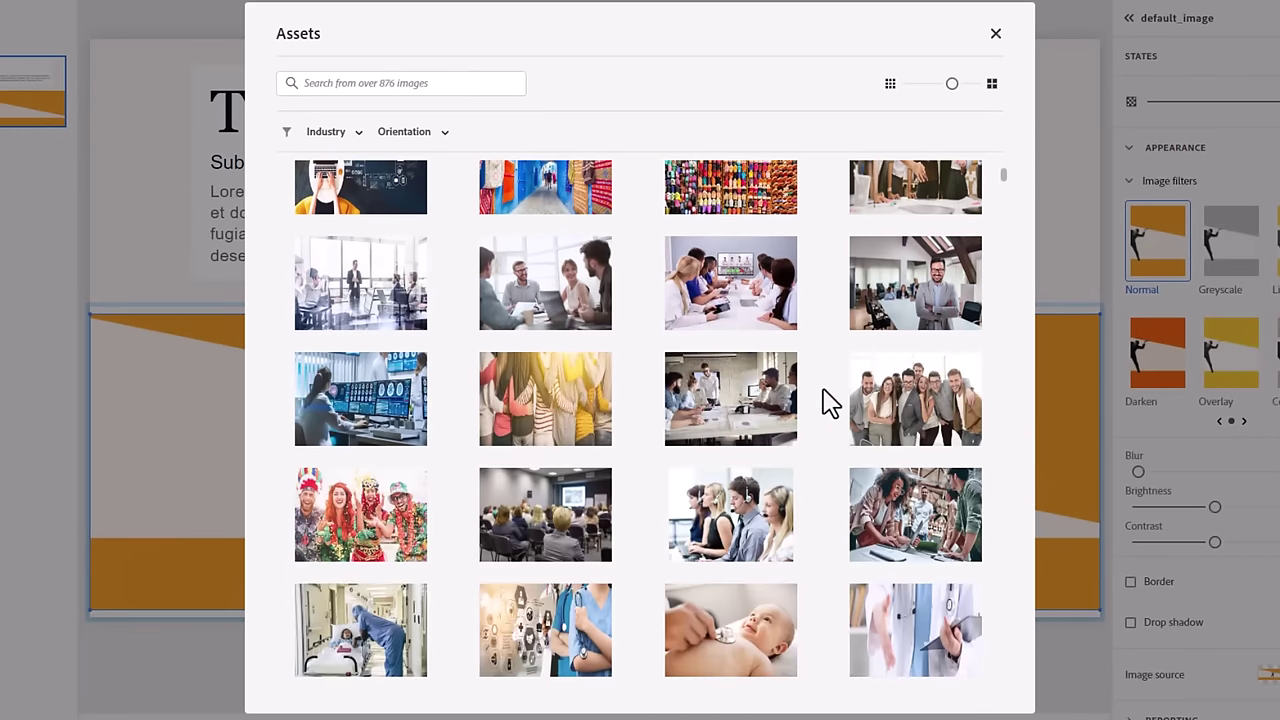
scroll(830, 403, down, 2)
scroll(830, 403, down, 3)
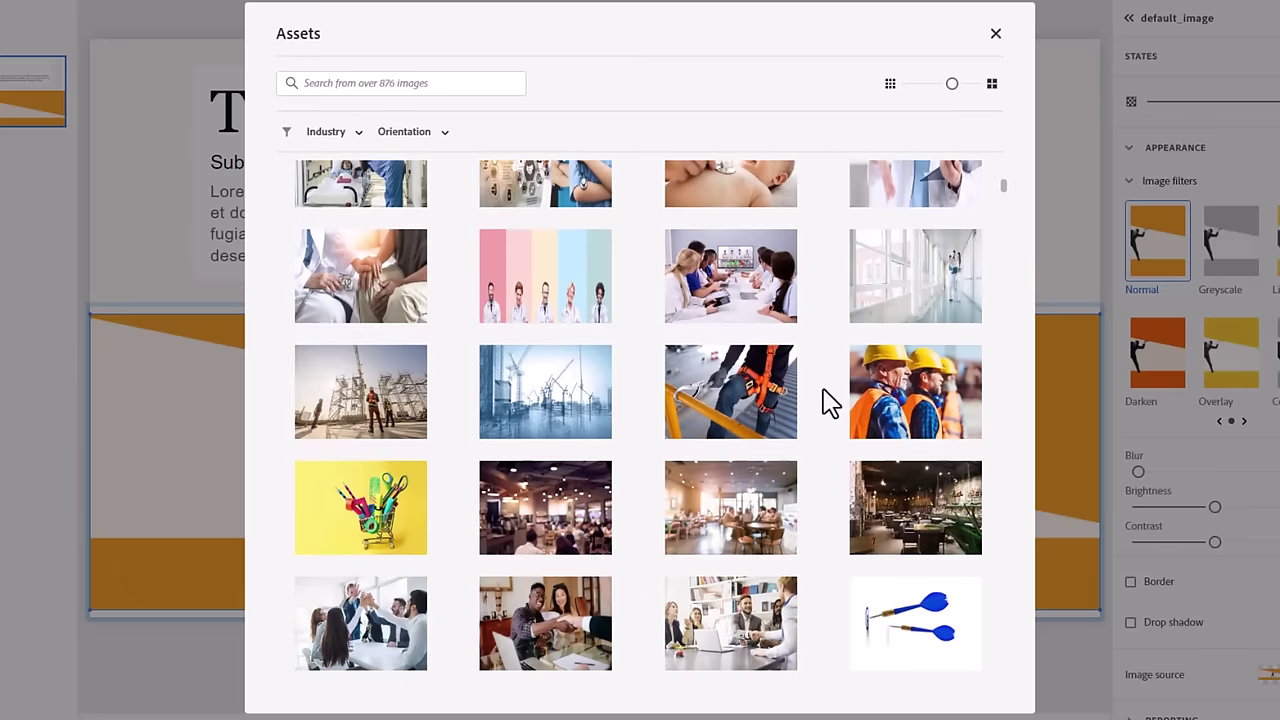
click(530, 297)
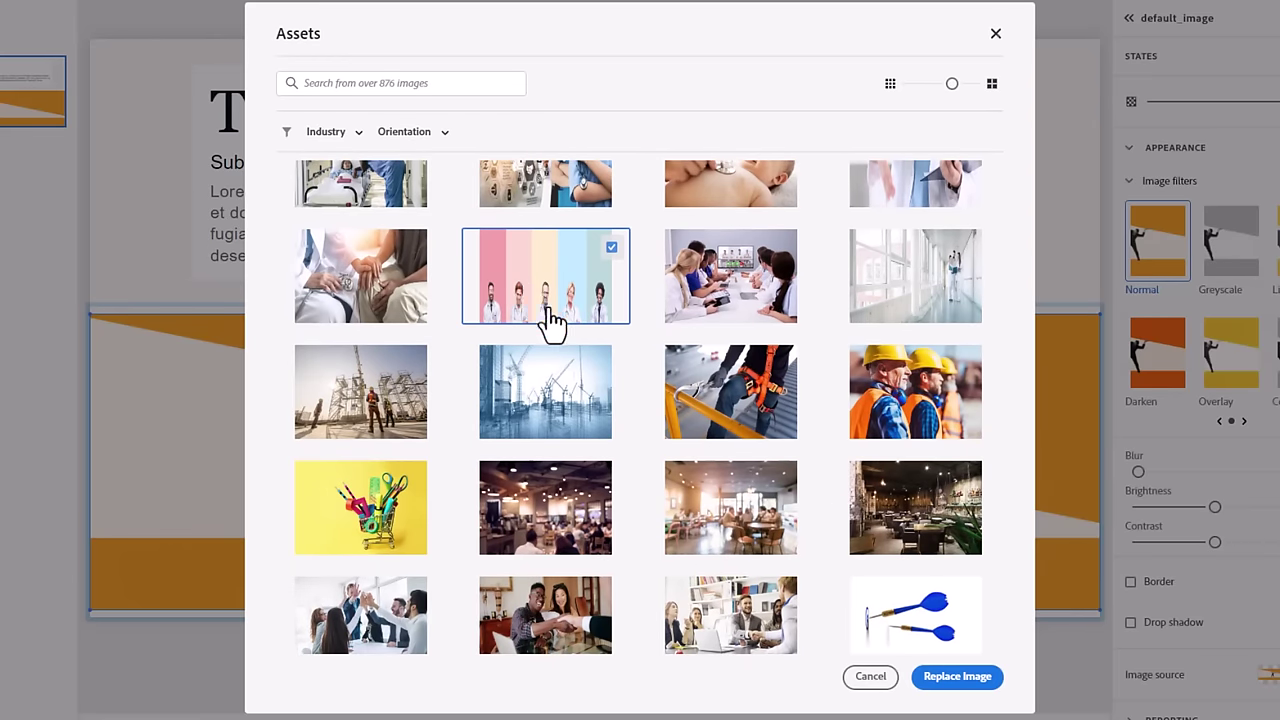
click(421, 82)
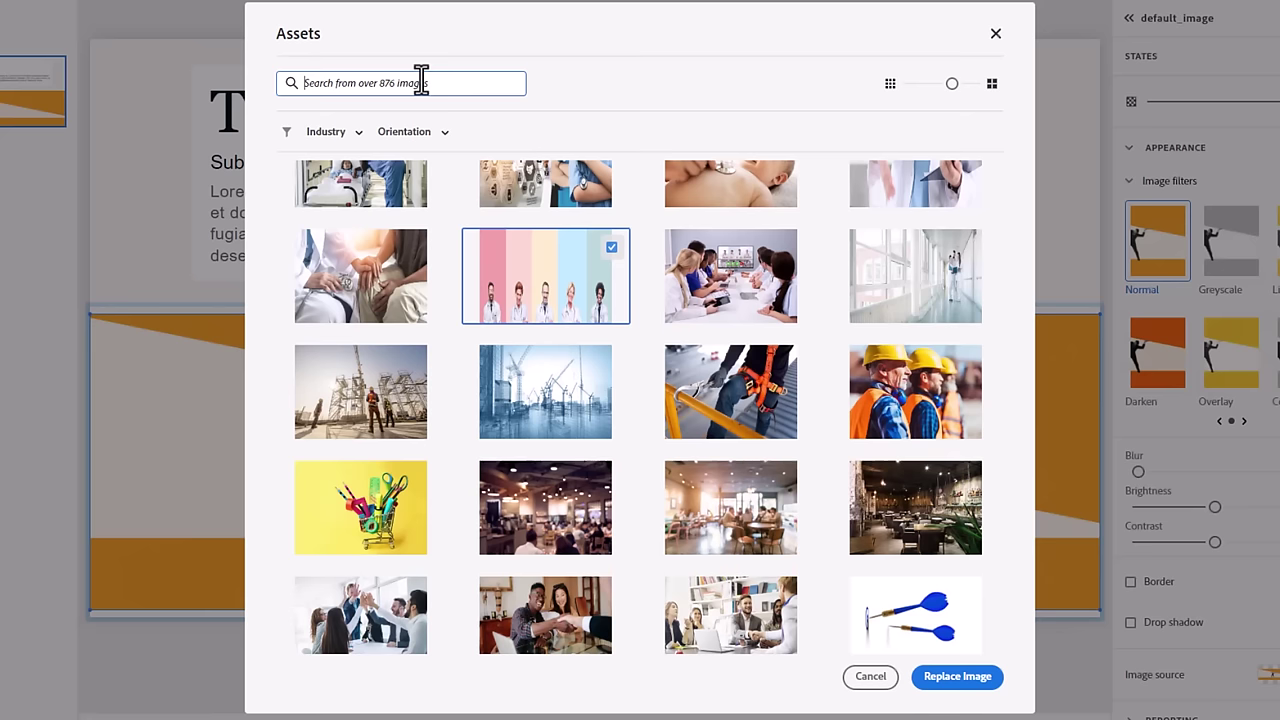
text(medical)
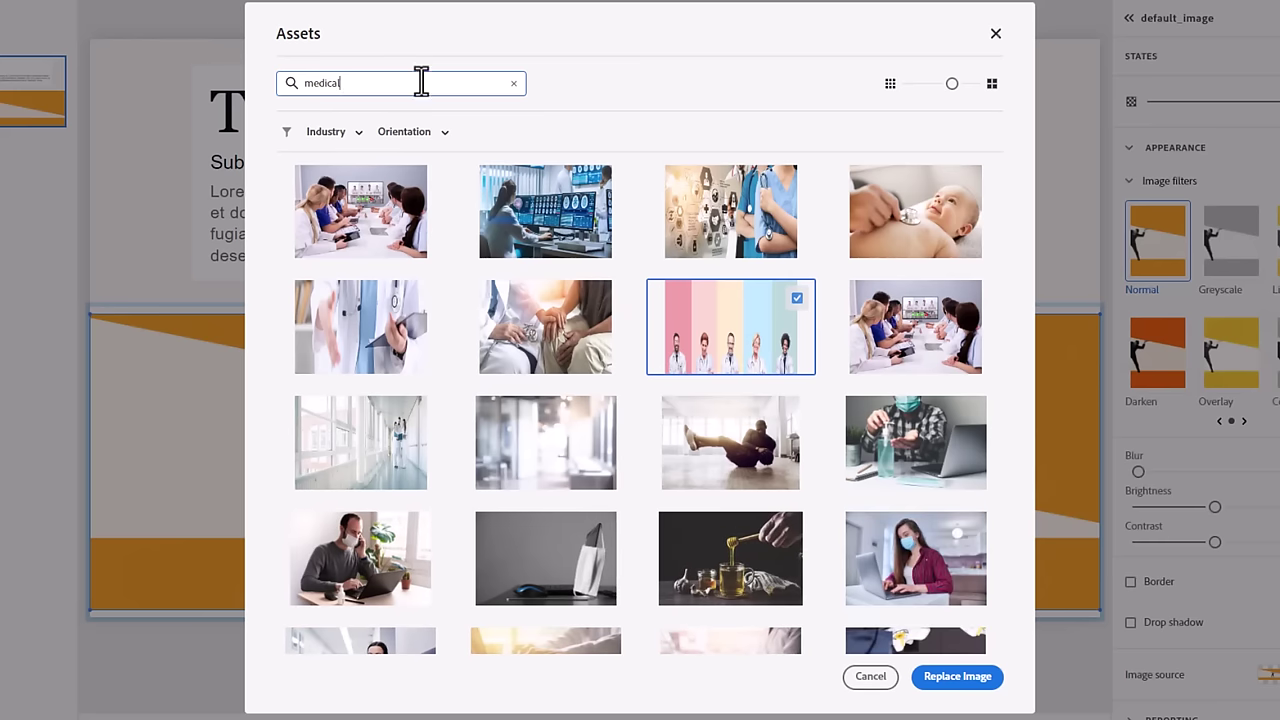
click(365, 212)
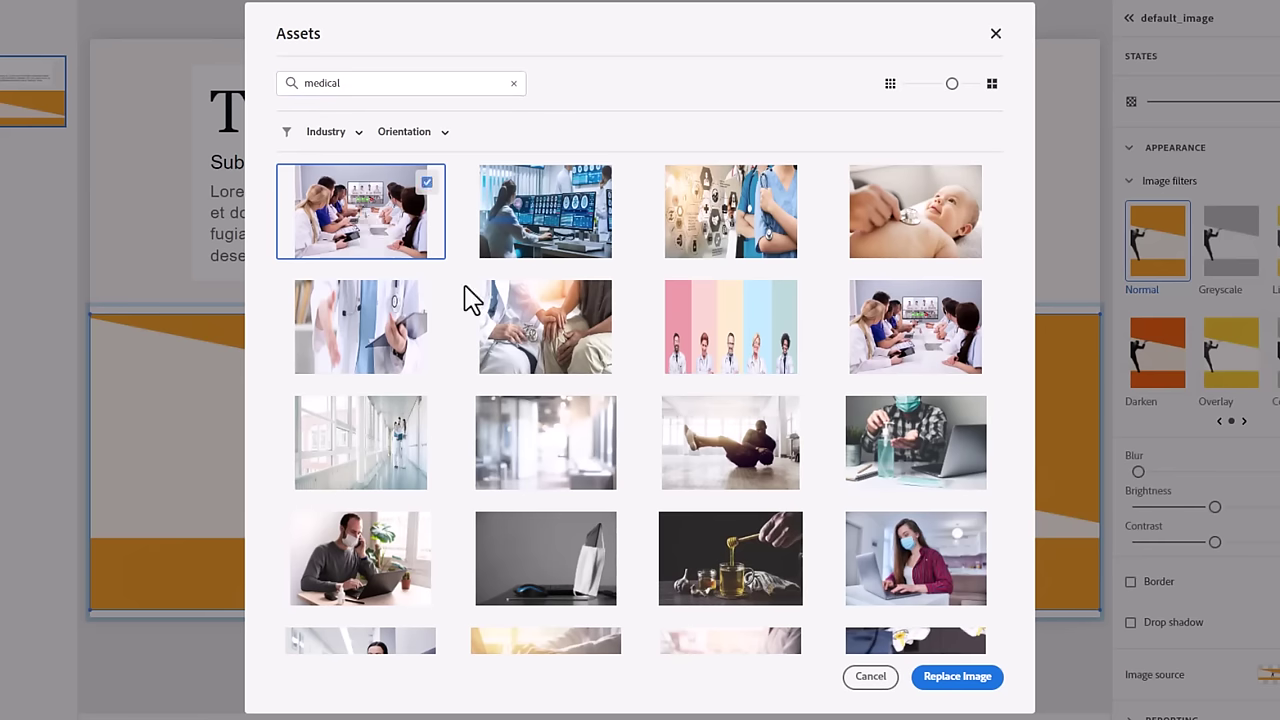
Place the medical team photo in the banner and crop away its lower part.
click(975, 675)
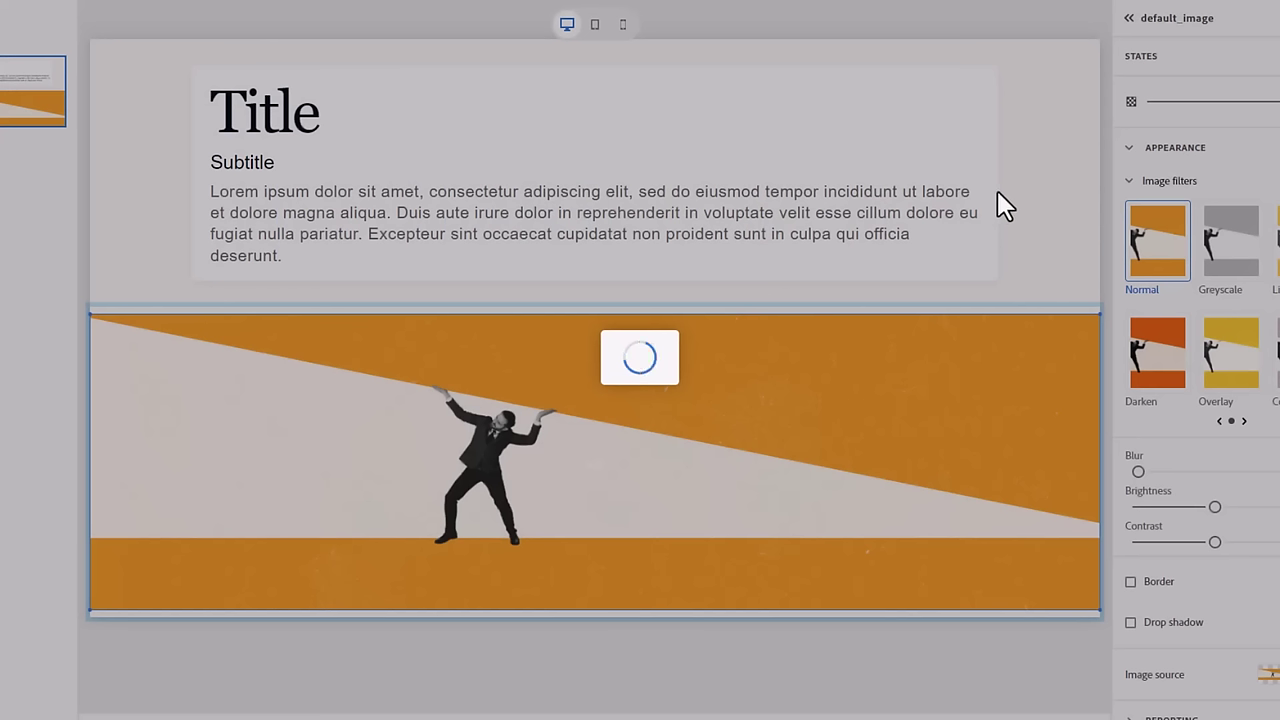
key(ctrl+z)
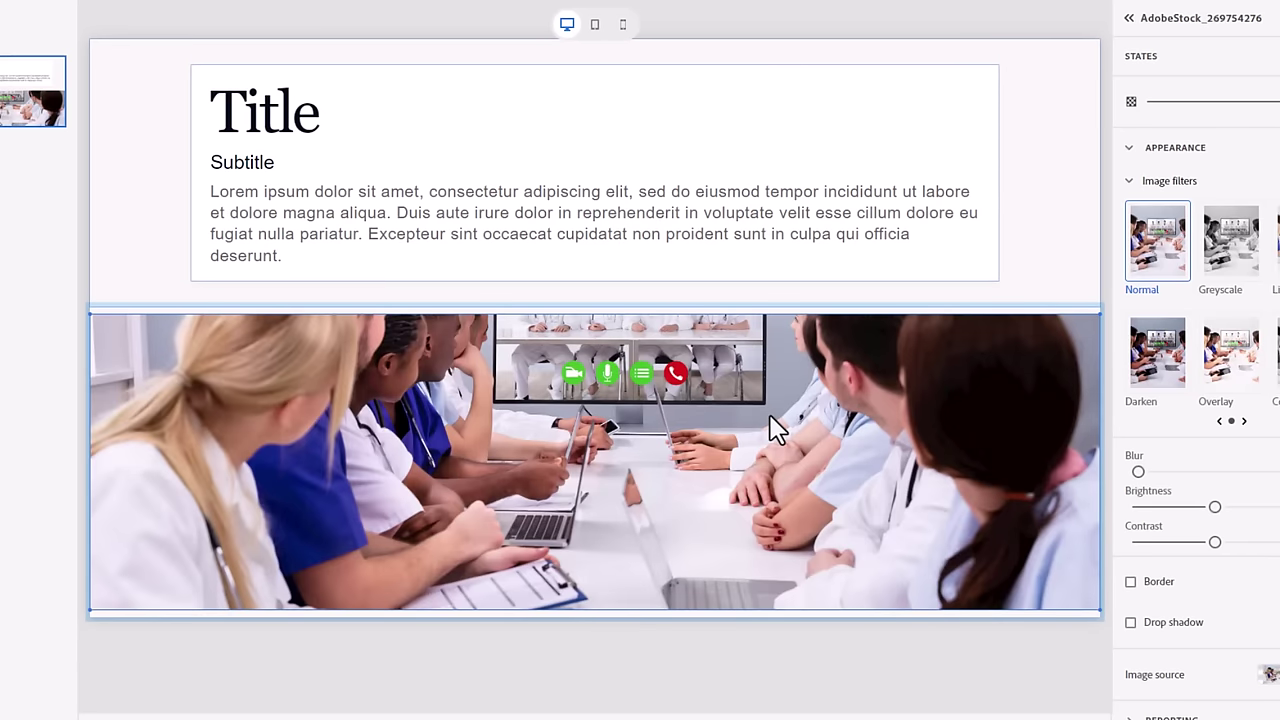
double_click(772, 443)
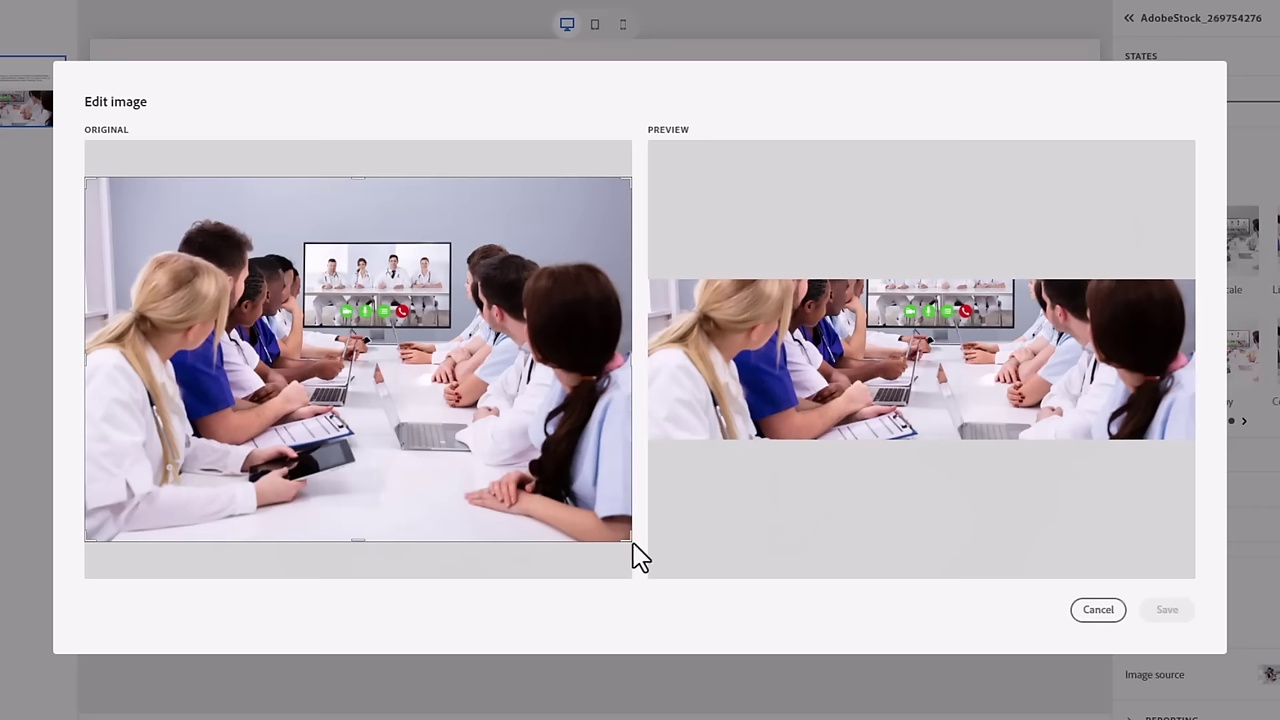
drag(623, 537, 640, 438)
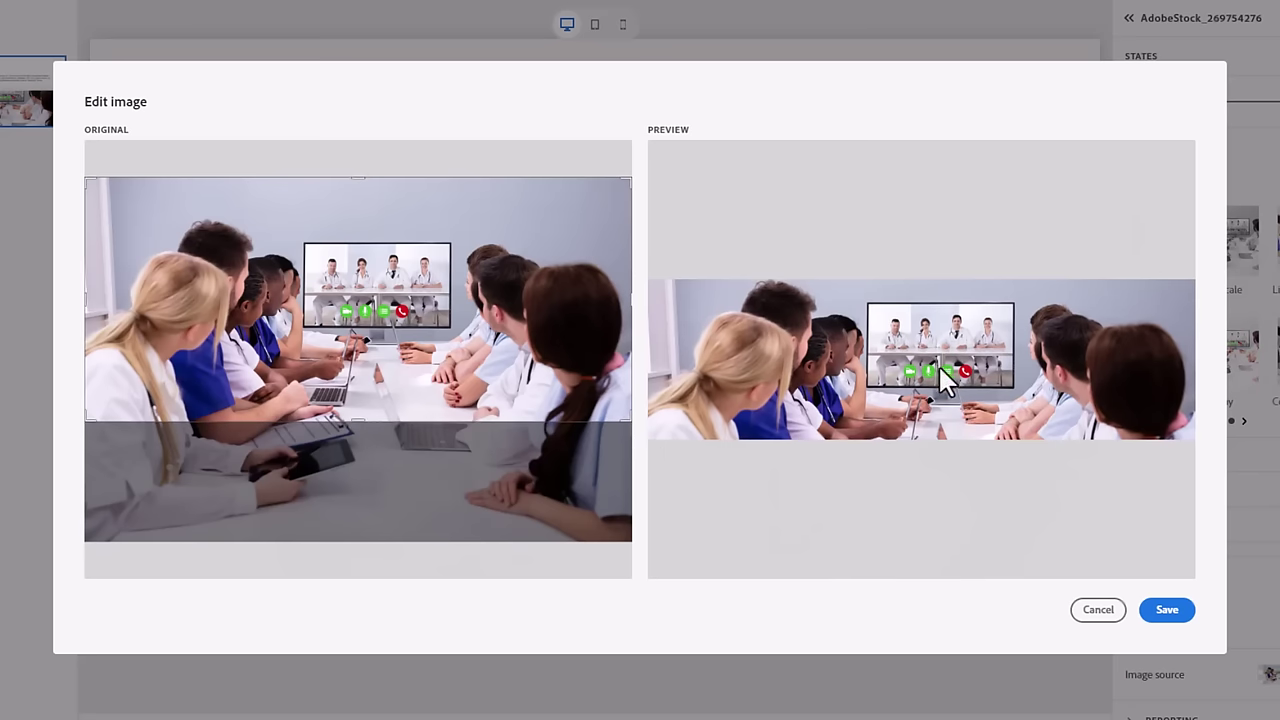
click(1166, 610)
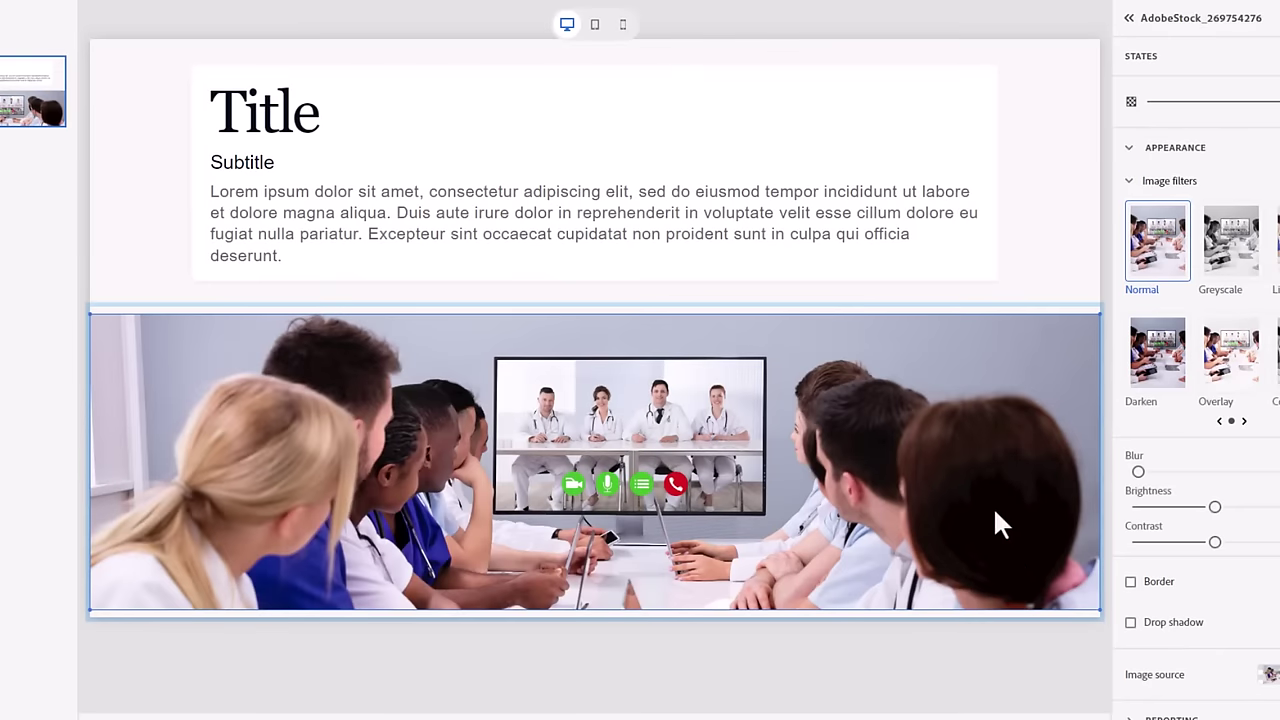
Delete the Image_1 banner block and add a three-image Image Grid under the title card.
click(960, 308)
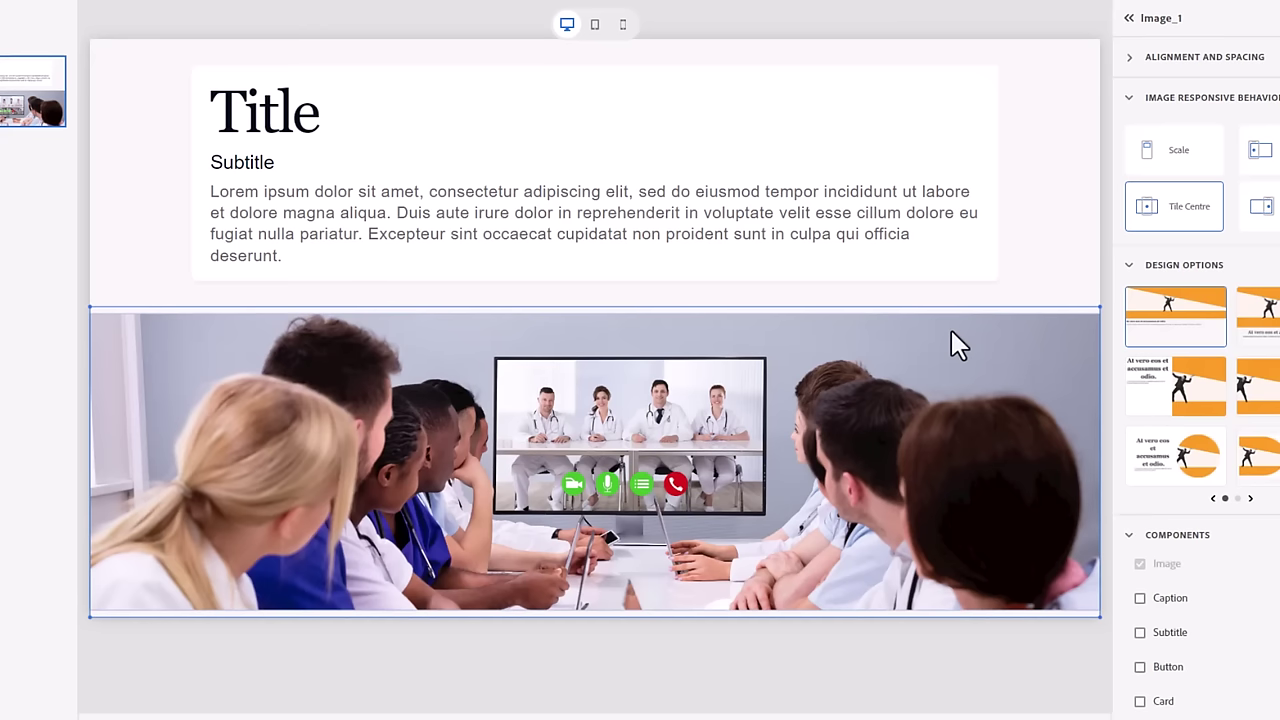
key(Delete)
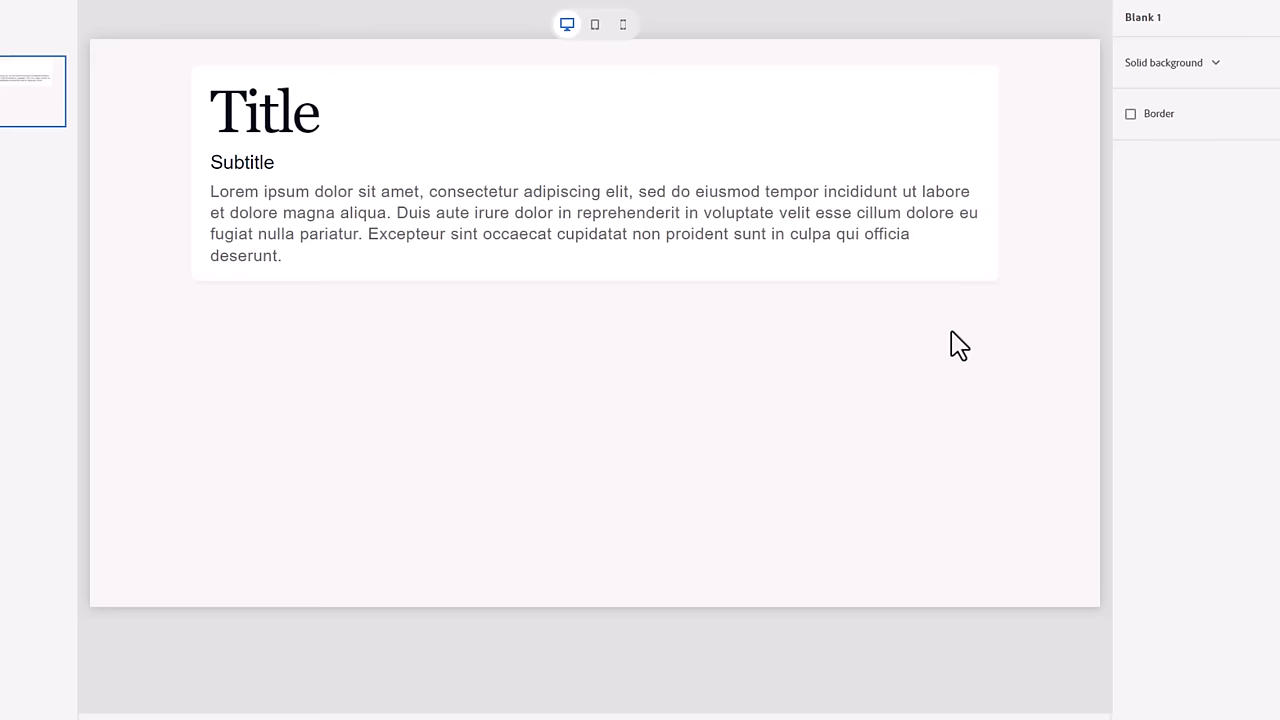
click(28, 210)
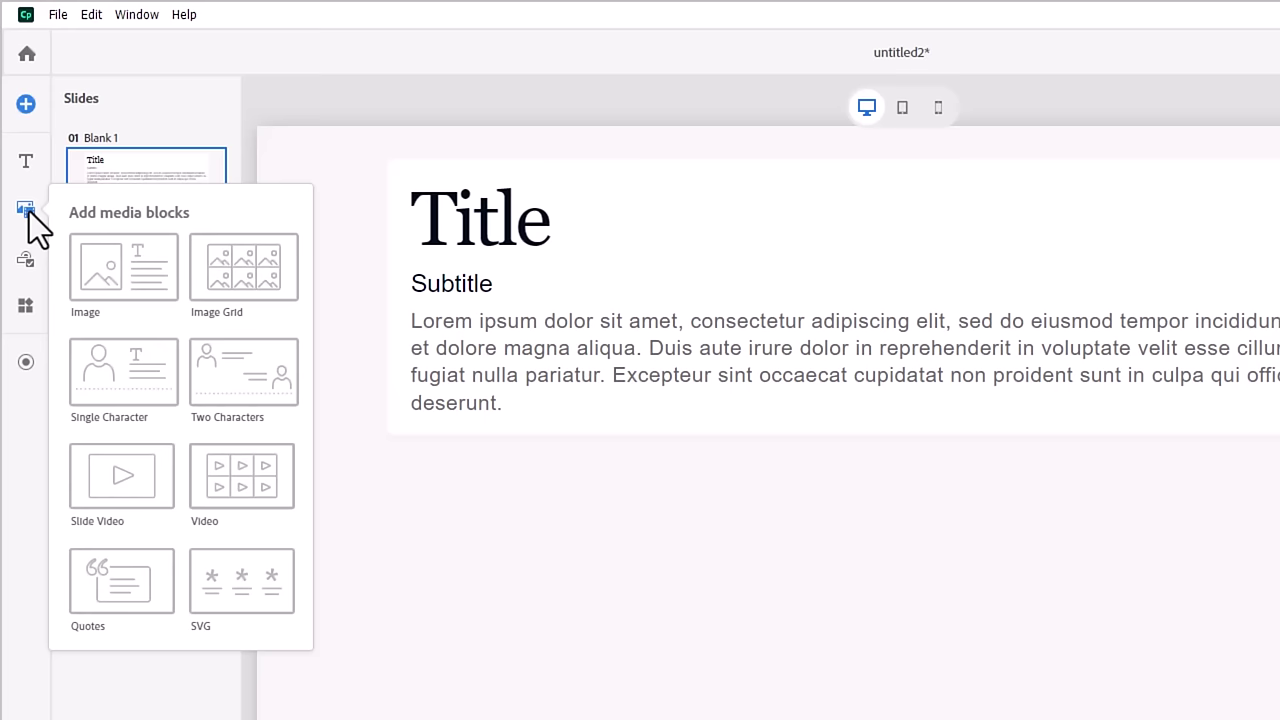
click(257, 279)
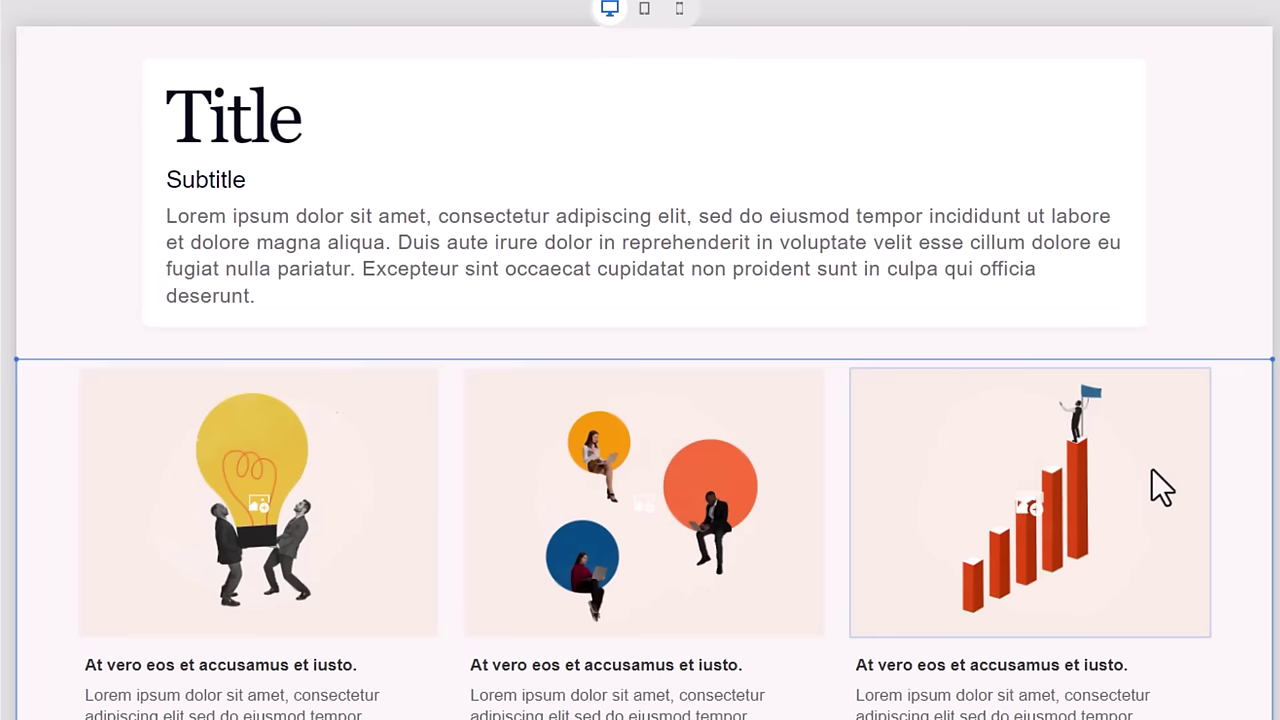
click(645, 12)
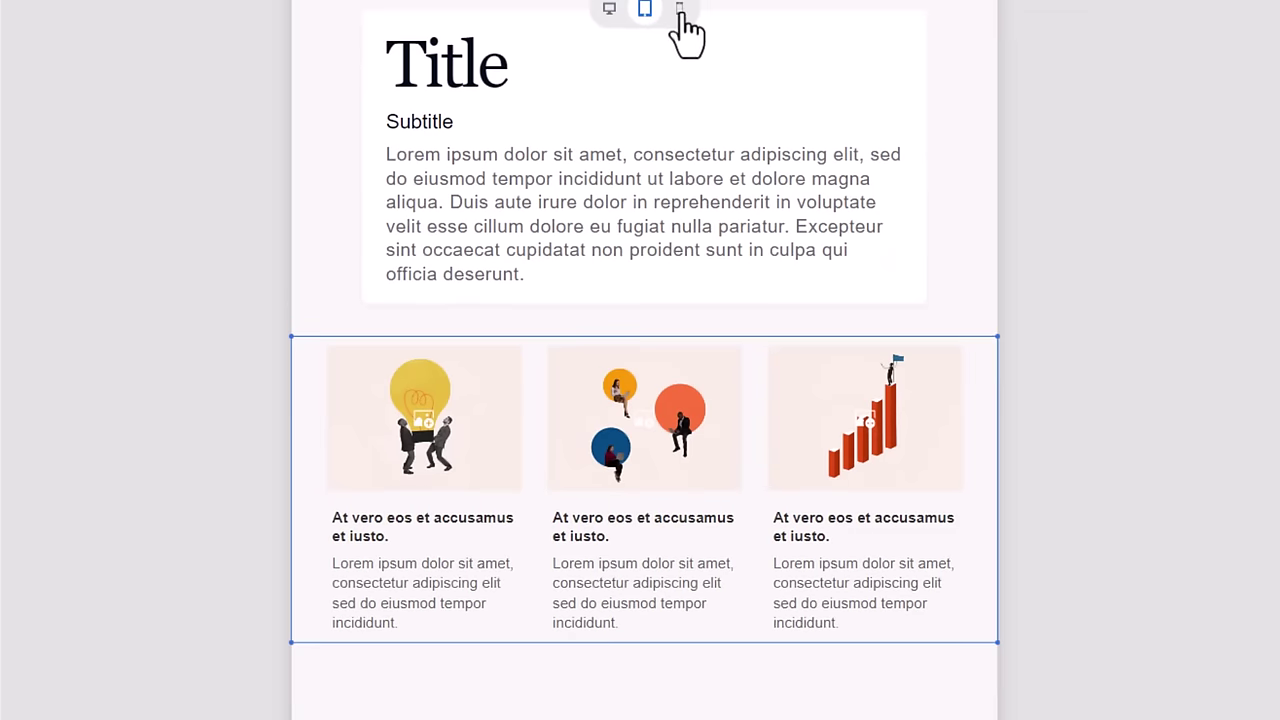
click(680, 11)
scroll(859, 332, down, 7)
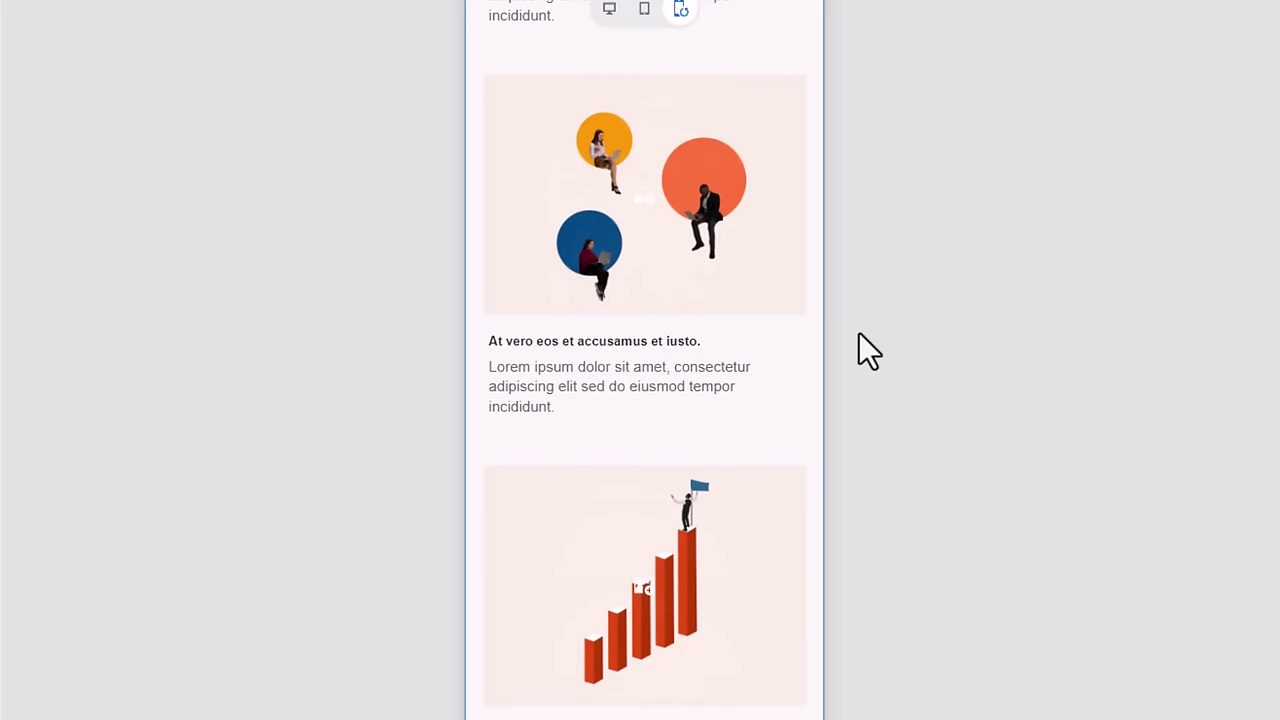
scroll(859, 333, up, 4)
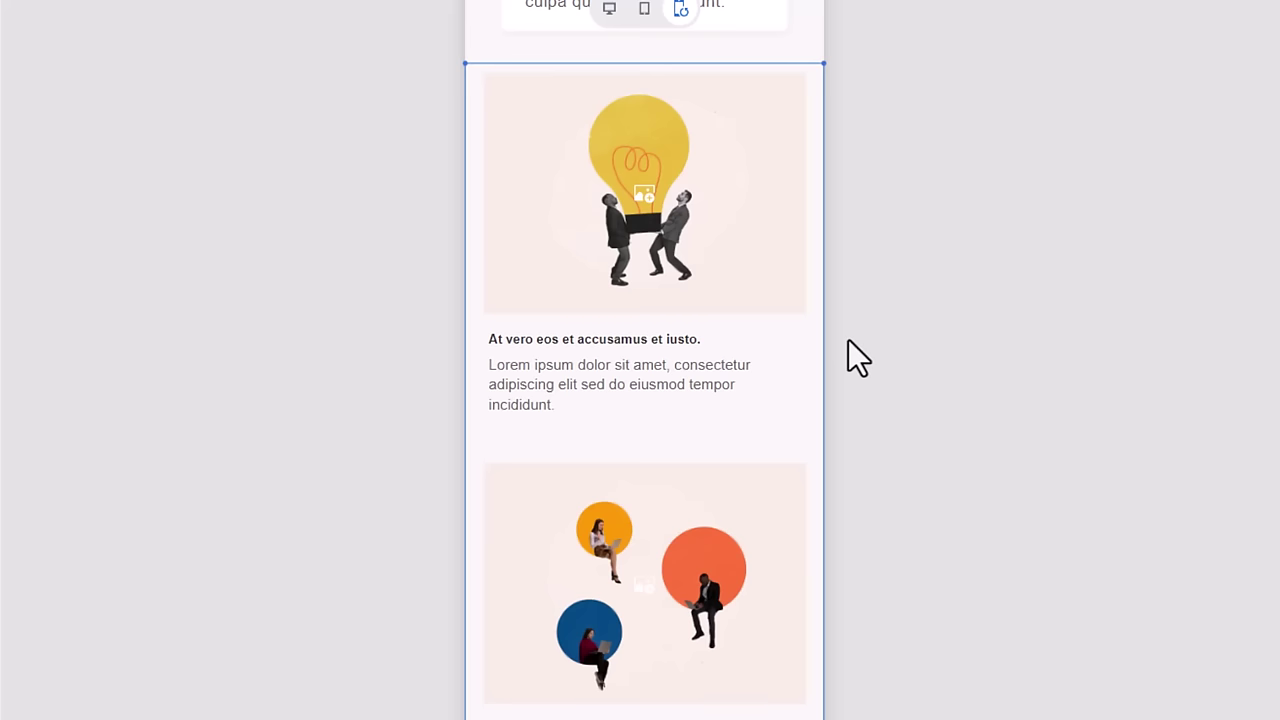
scroll(848, 339, up, 4)
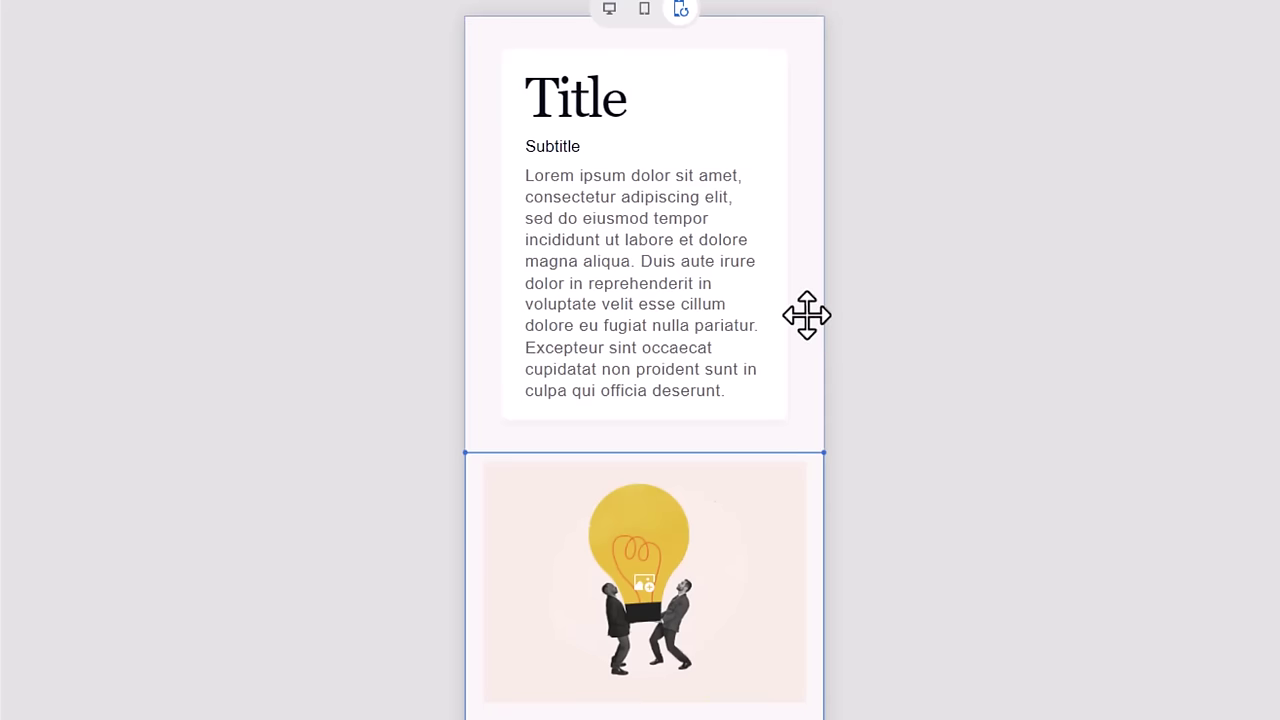
scroll(807, 316, down, 4)
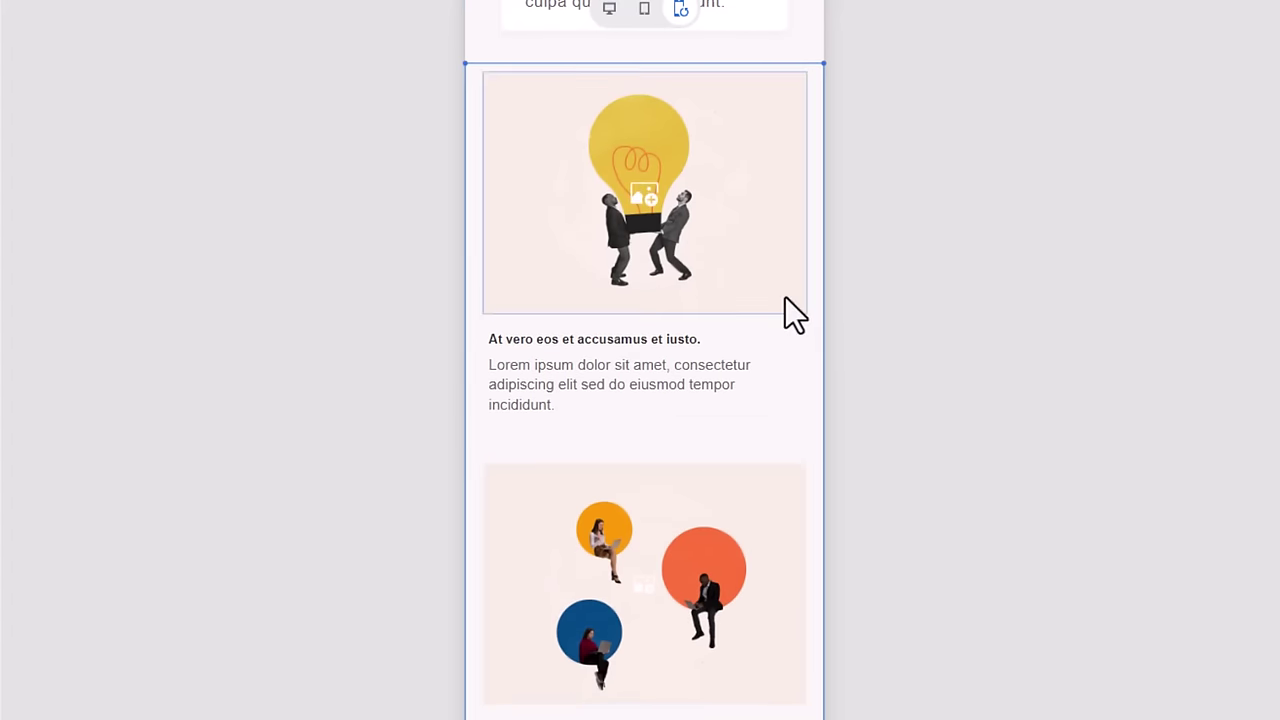
scroll(747, 251, down, 4)
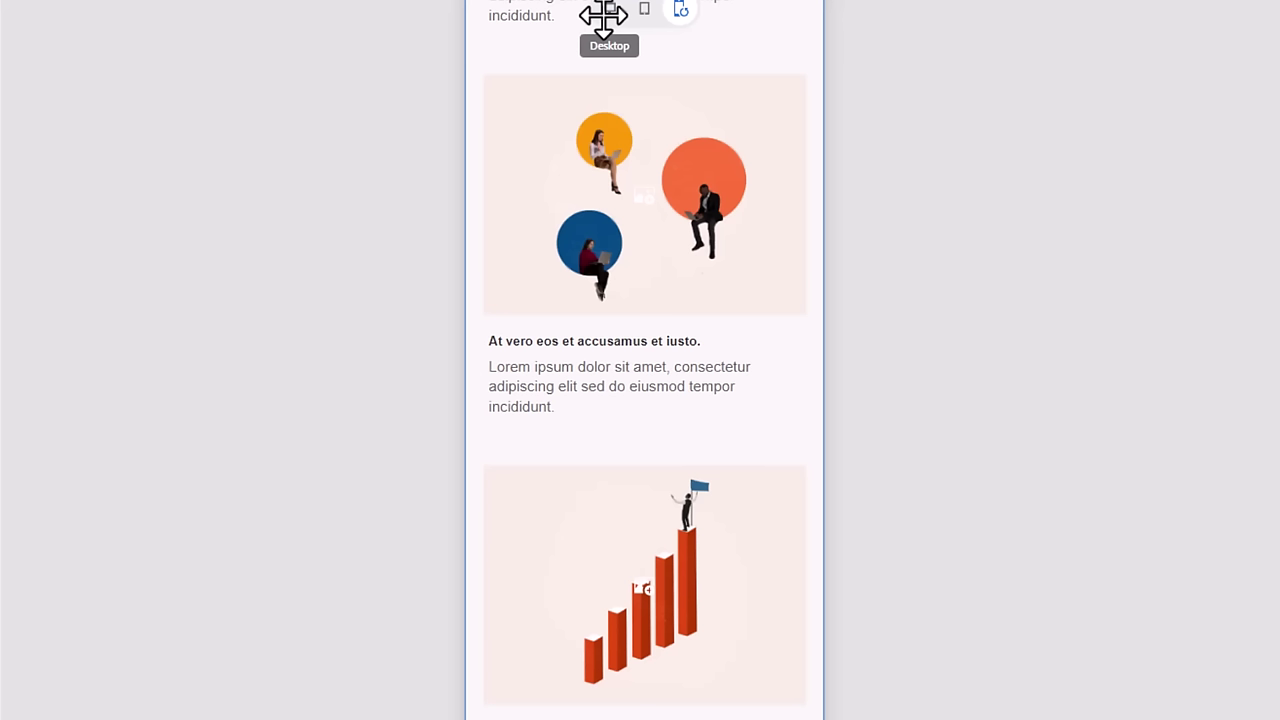
click(608, 10)
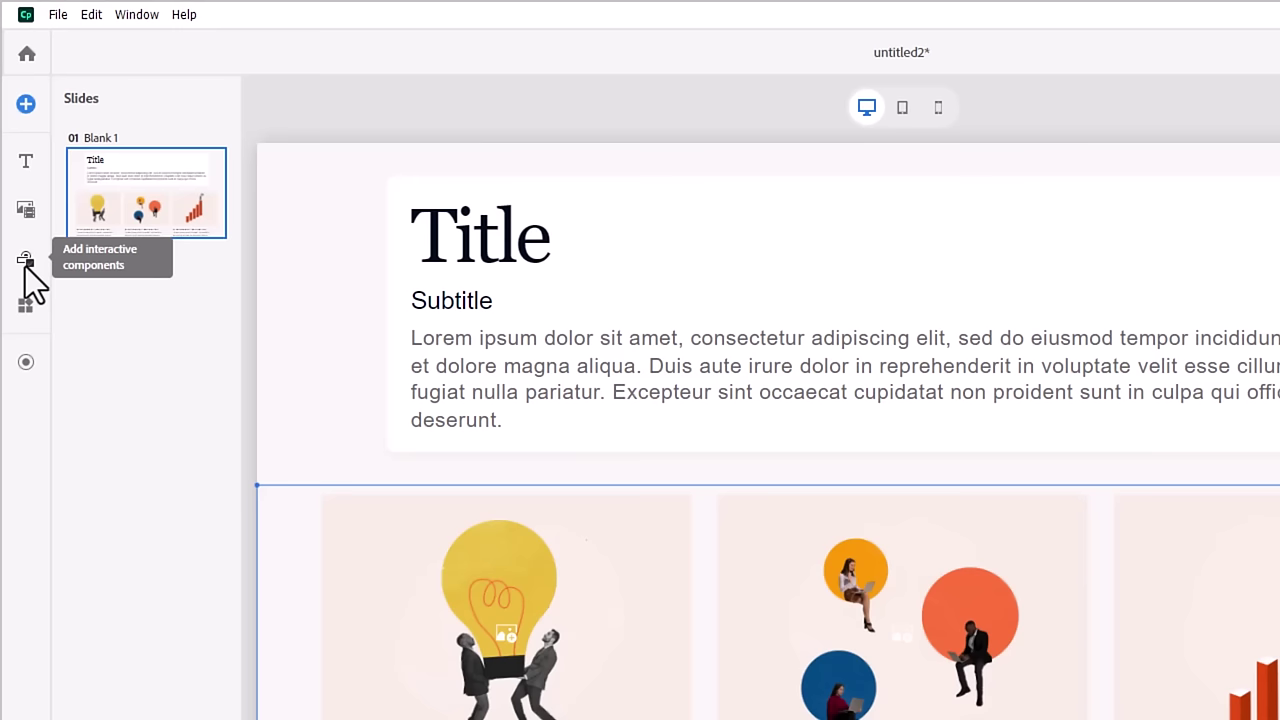
Show the interactive component flyout with Button, Input Field, Radio Group, Dropdown and Checkbox.
click(26, 262)
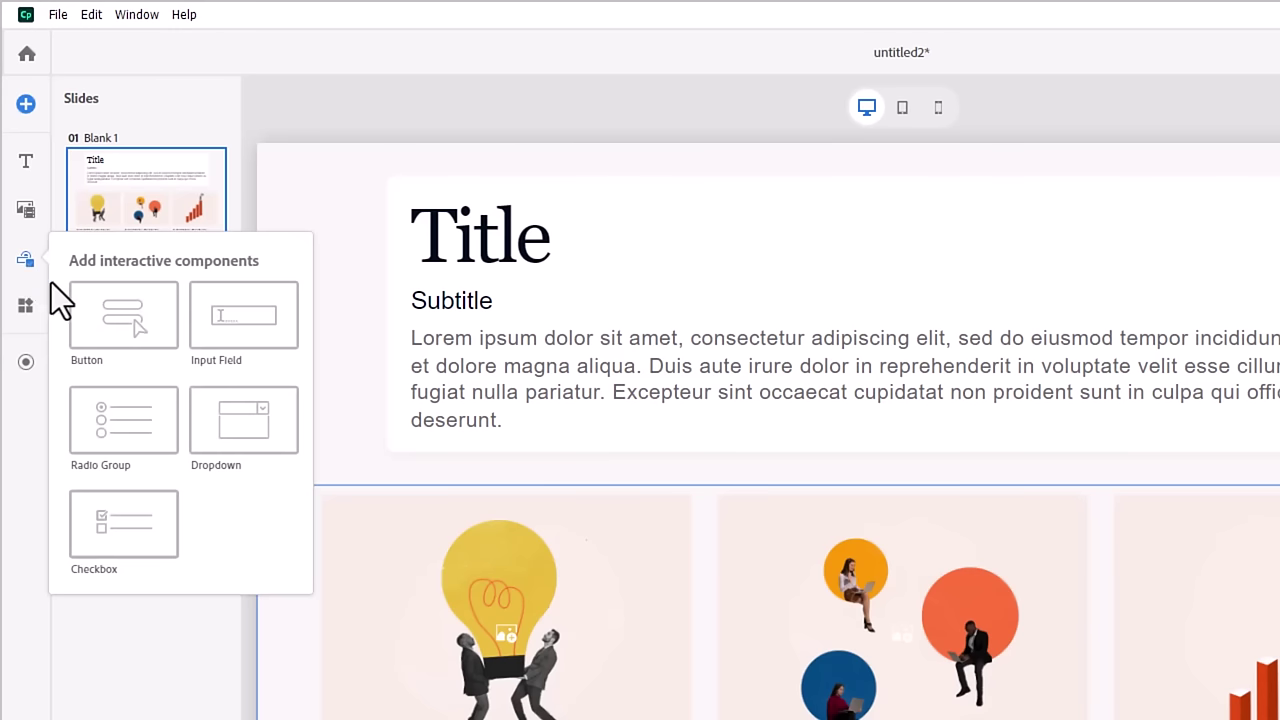
Add a Button block below the image grid and set its Components count to 2.
click(118, 333)
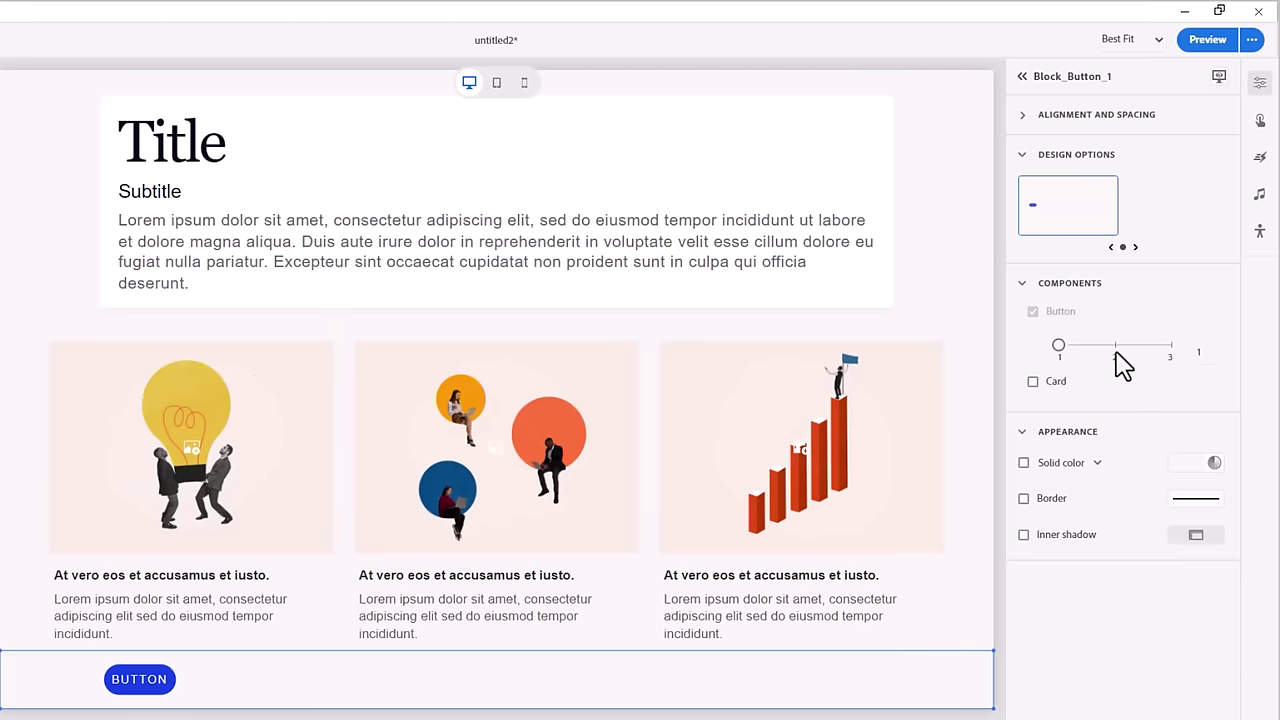
click(1114, 345)
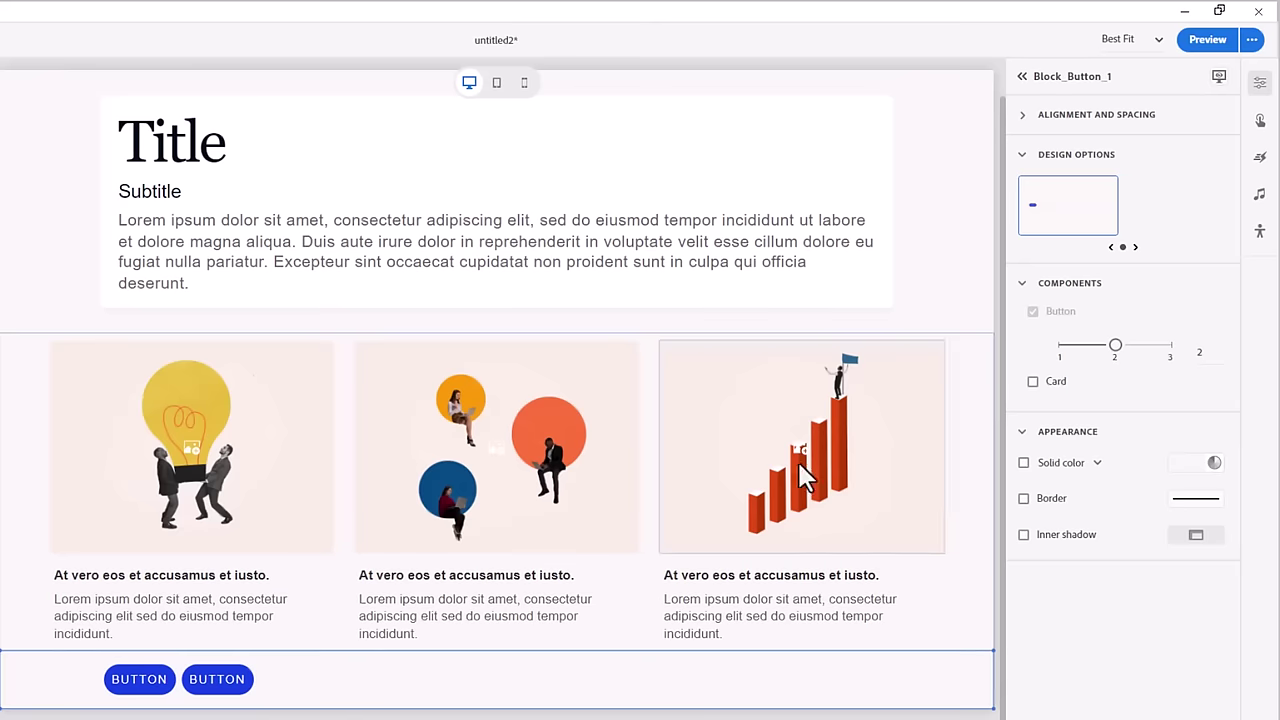
click(1022, 116)
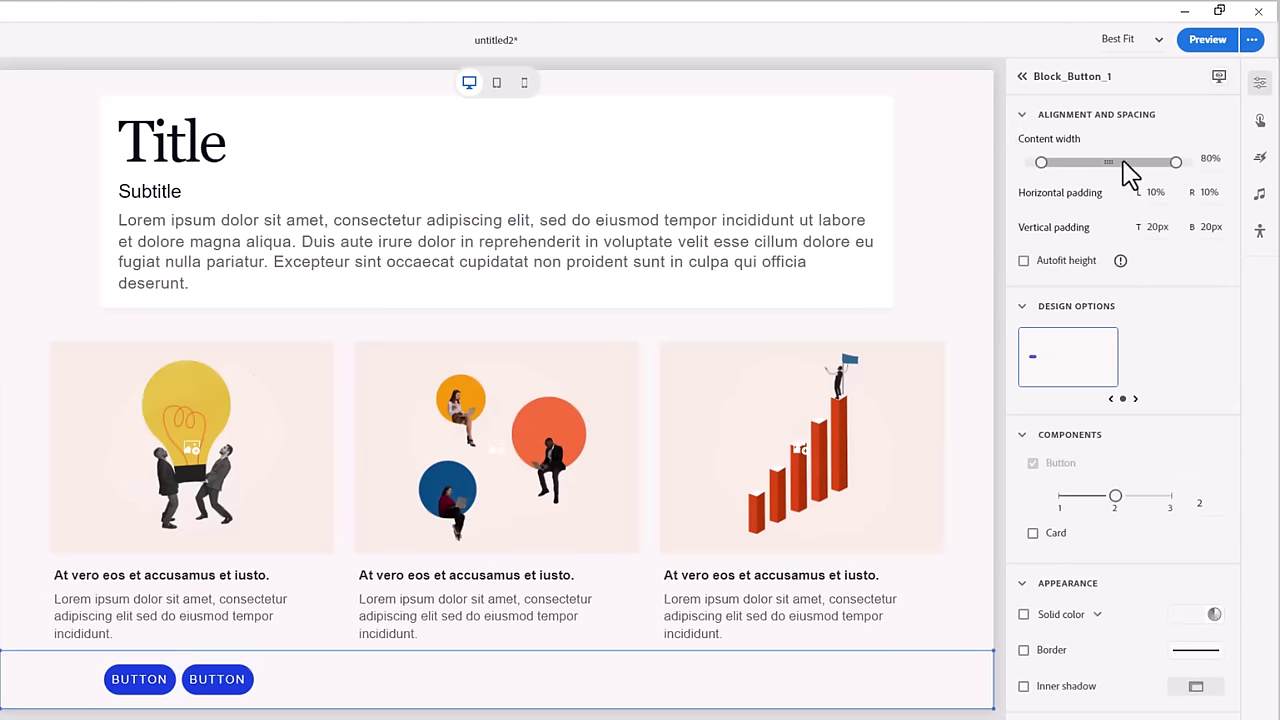
click(1022, 116)
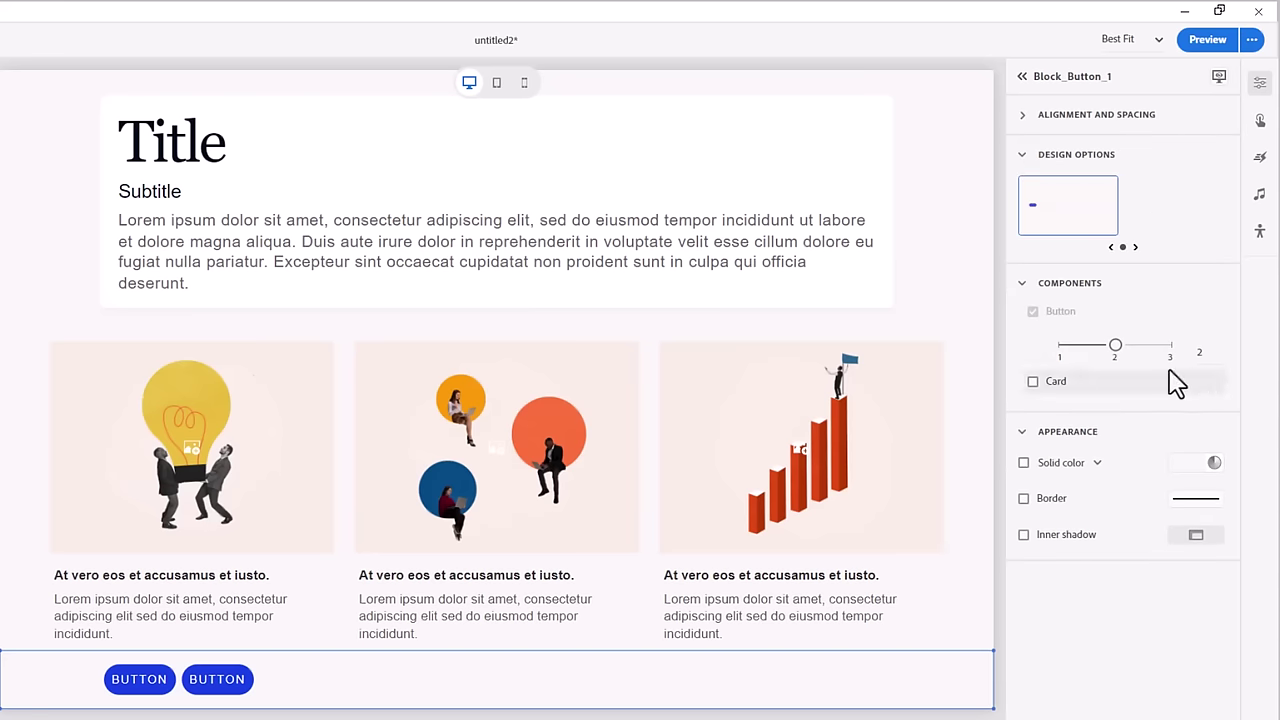
mouse_move(1075, 320)
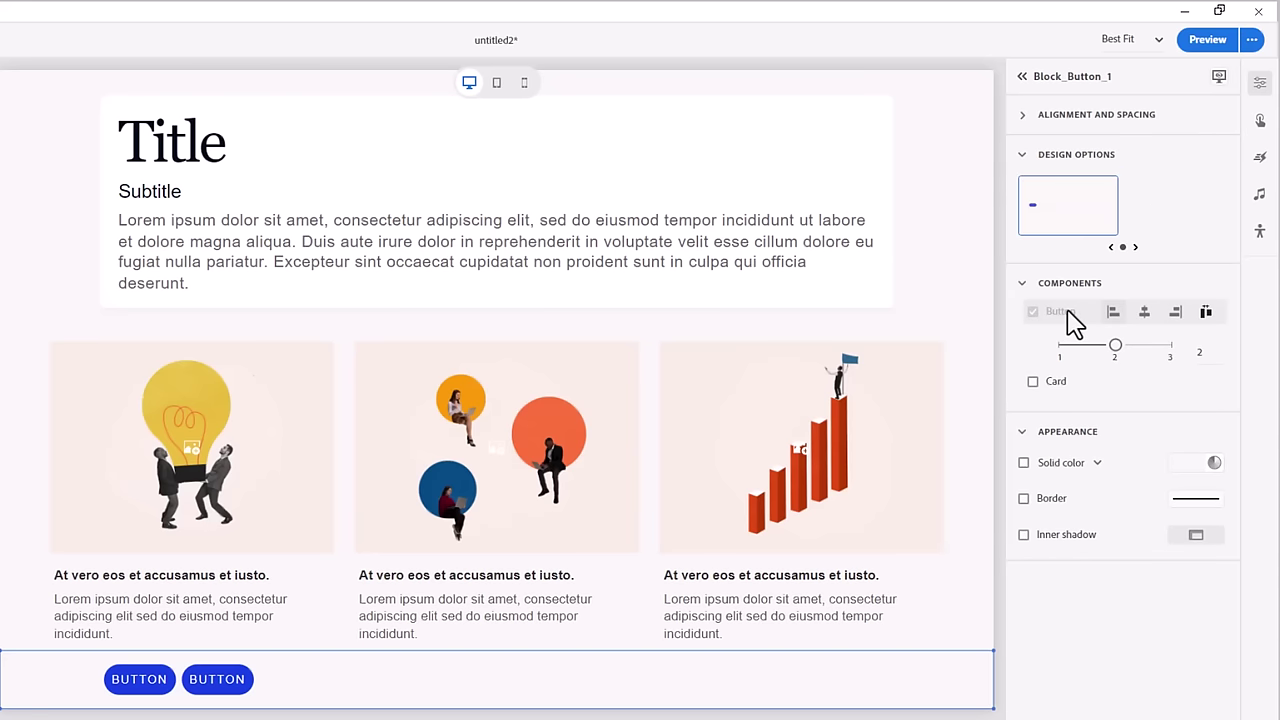
Distribute Block_Button_1's two buttons uniformly so one sits at each end of the row.
click(1206, 316)
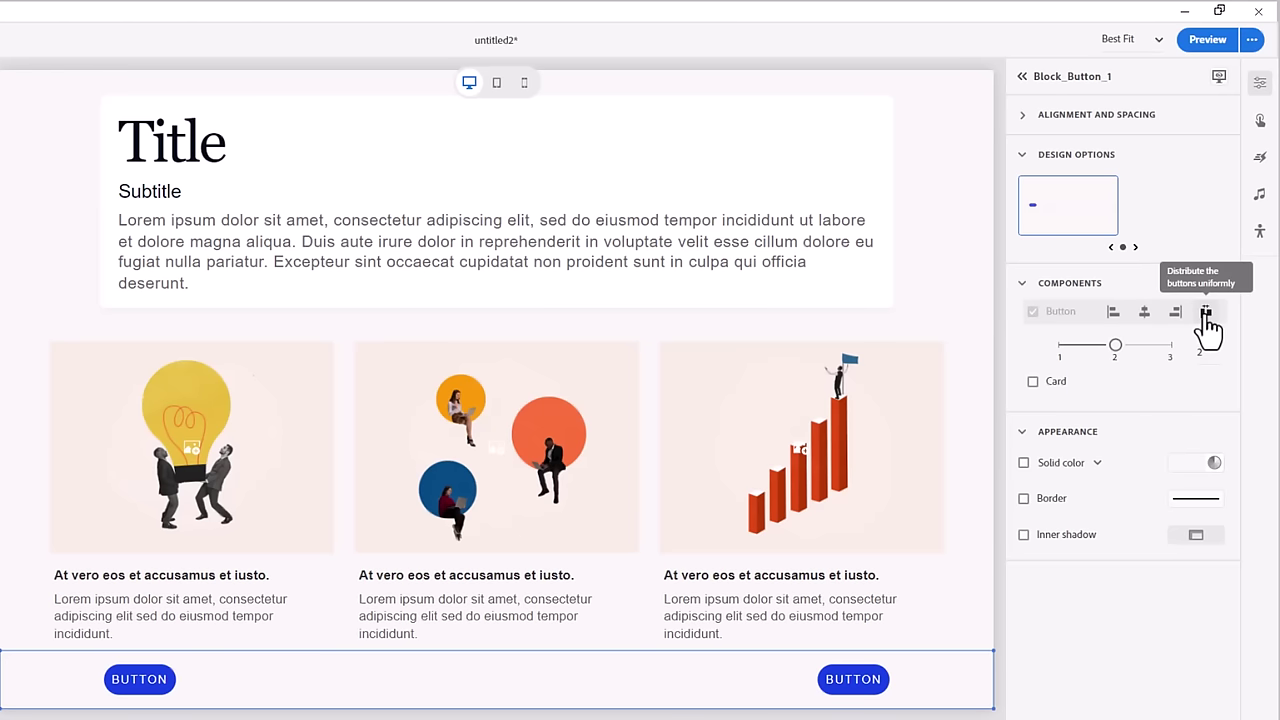
click(1144, 314)
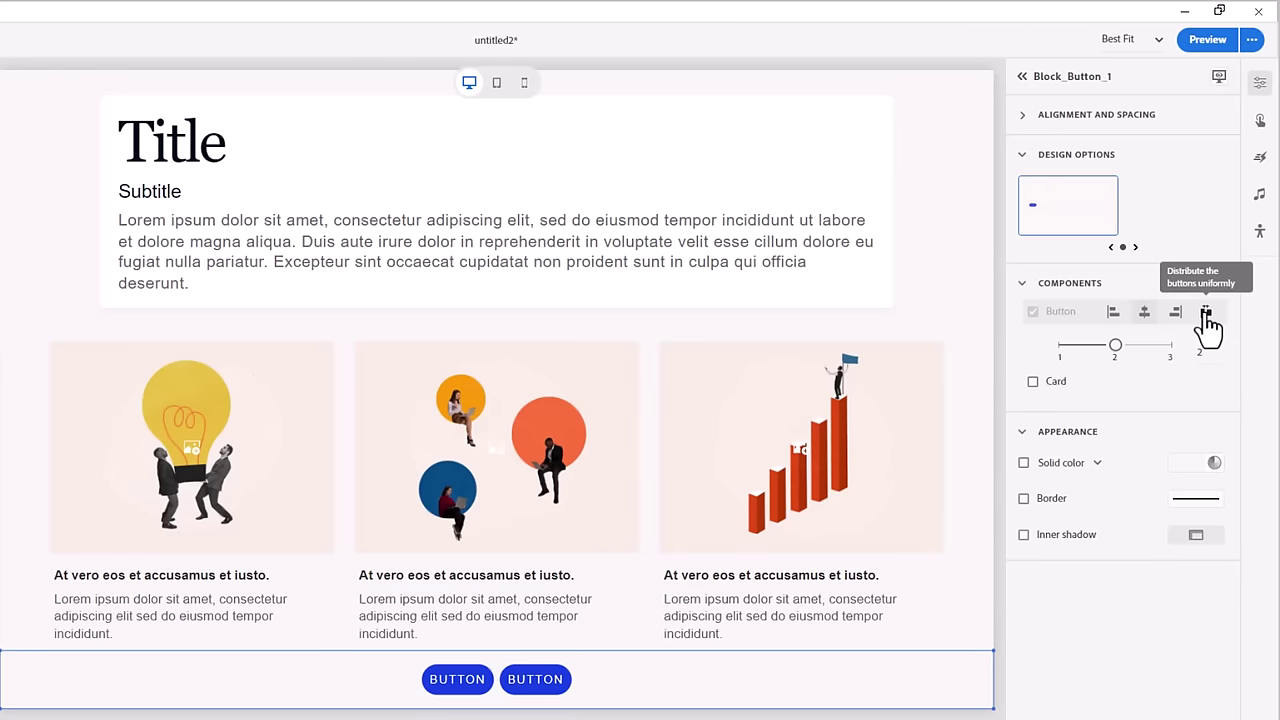
click(1206, 314)
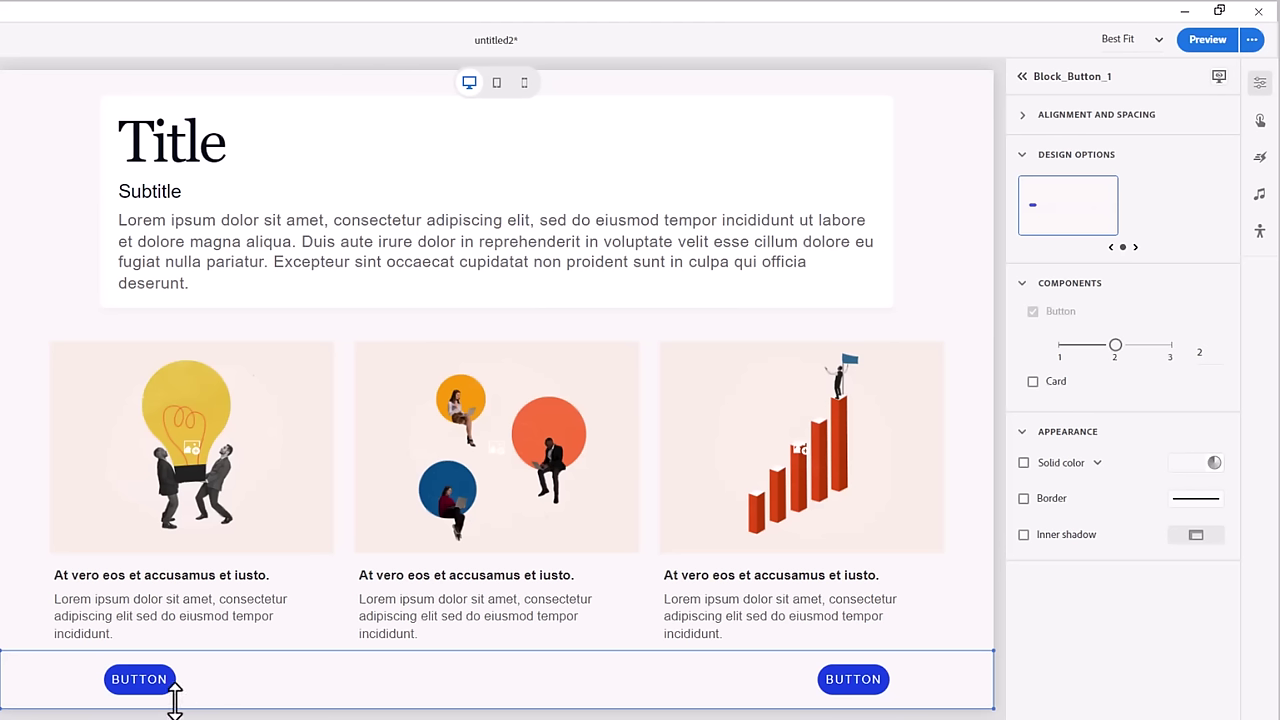
Give the left button the previous-arrow circle style and the right button the next-arrow style.
click(150, 683)
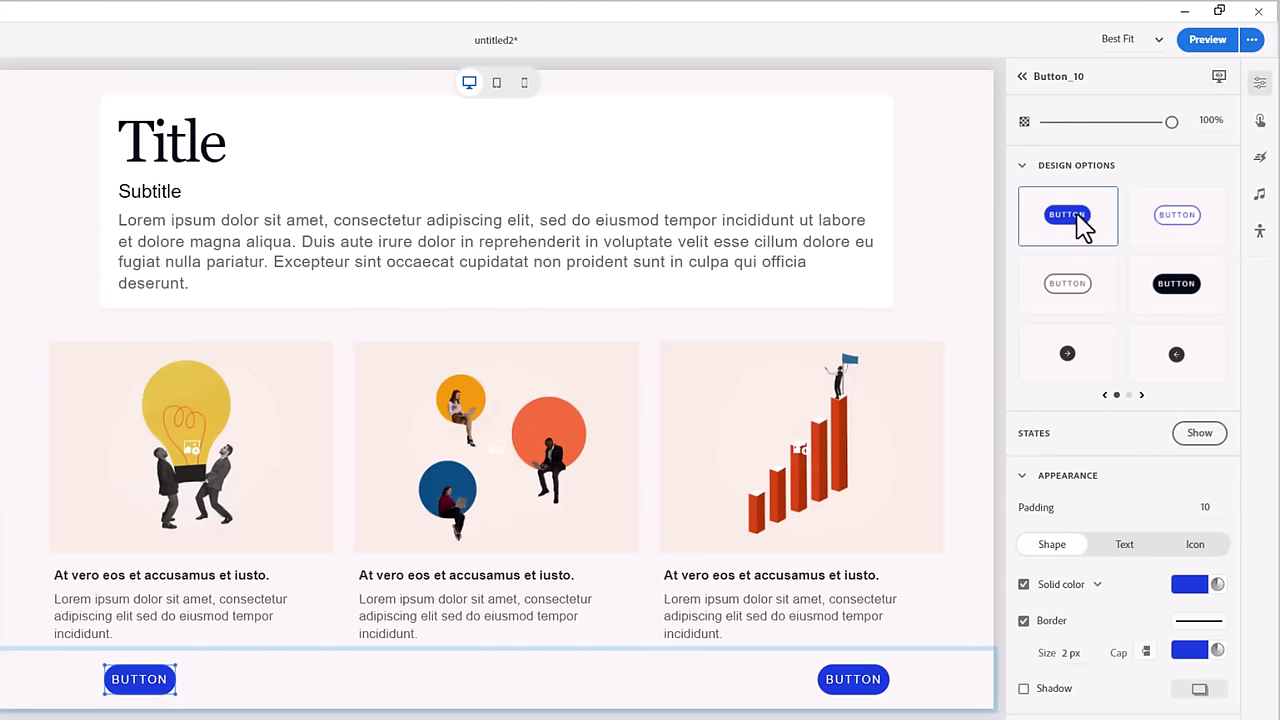
click(1177, 355)
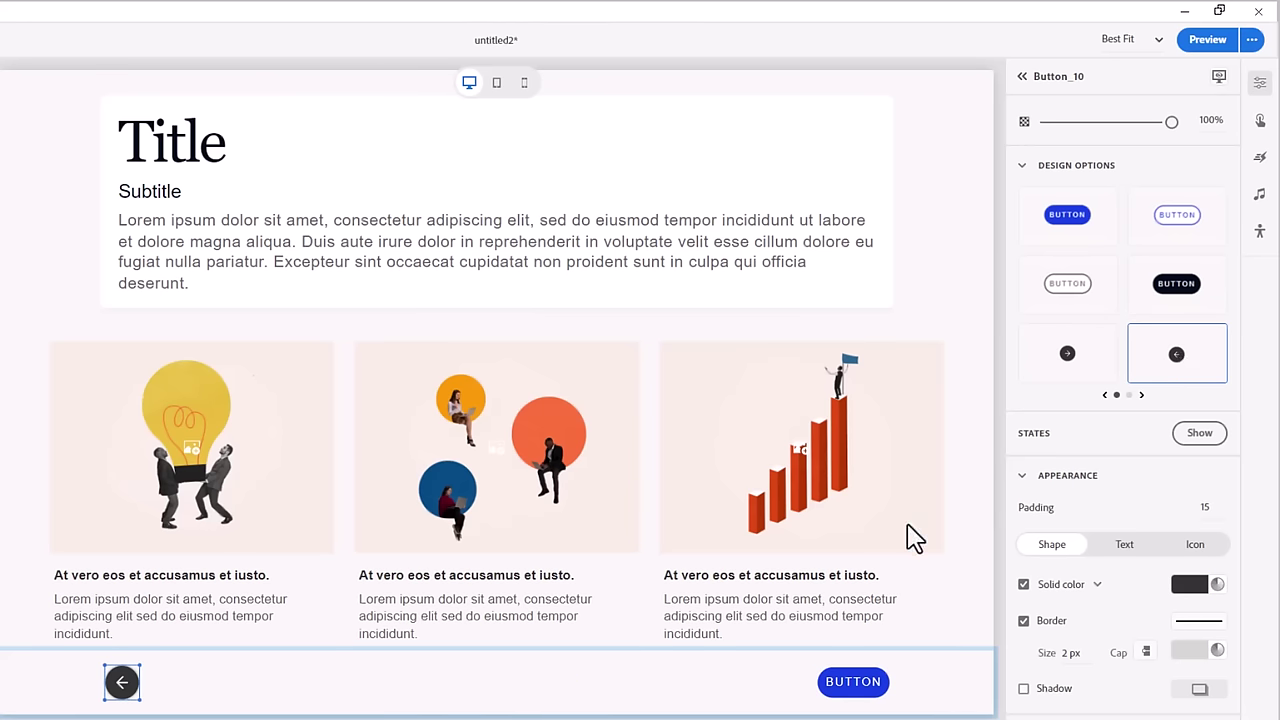
click(855, 692)
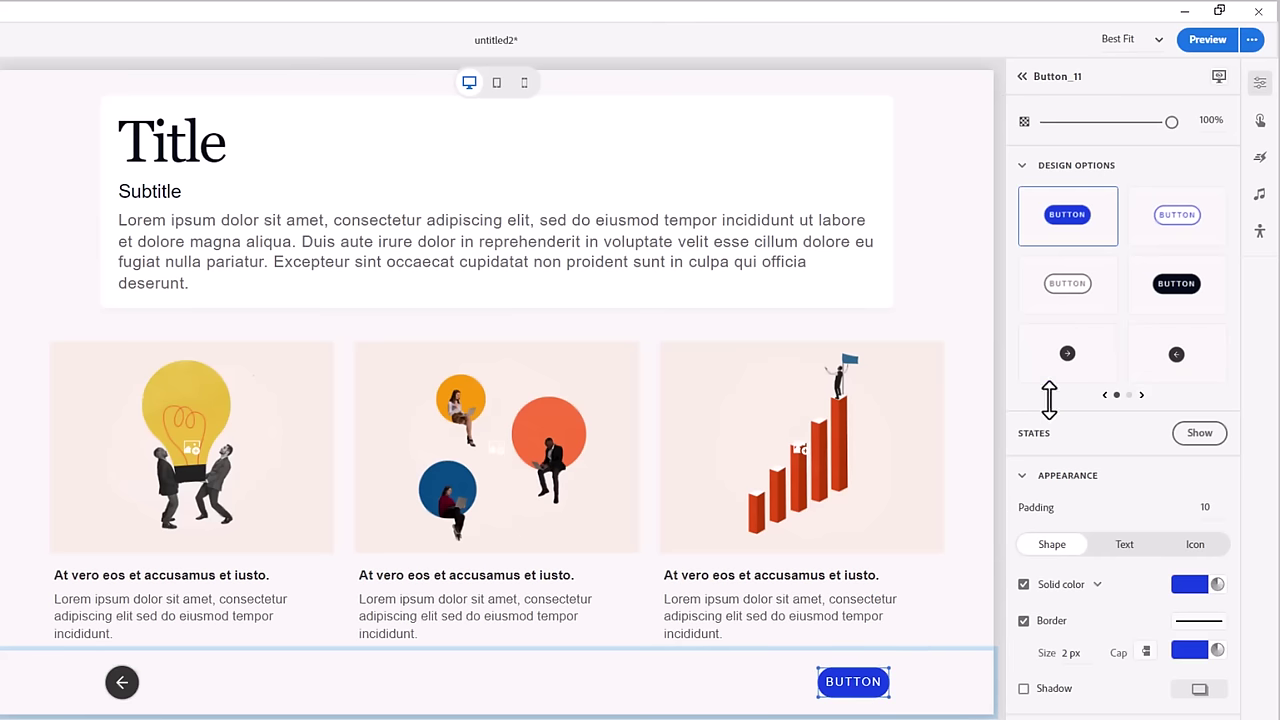
click(1070, 352)
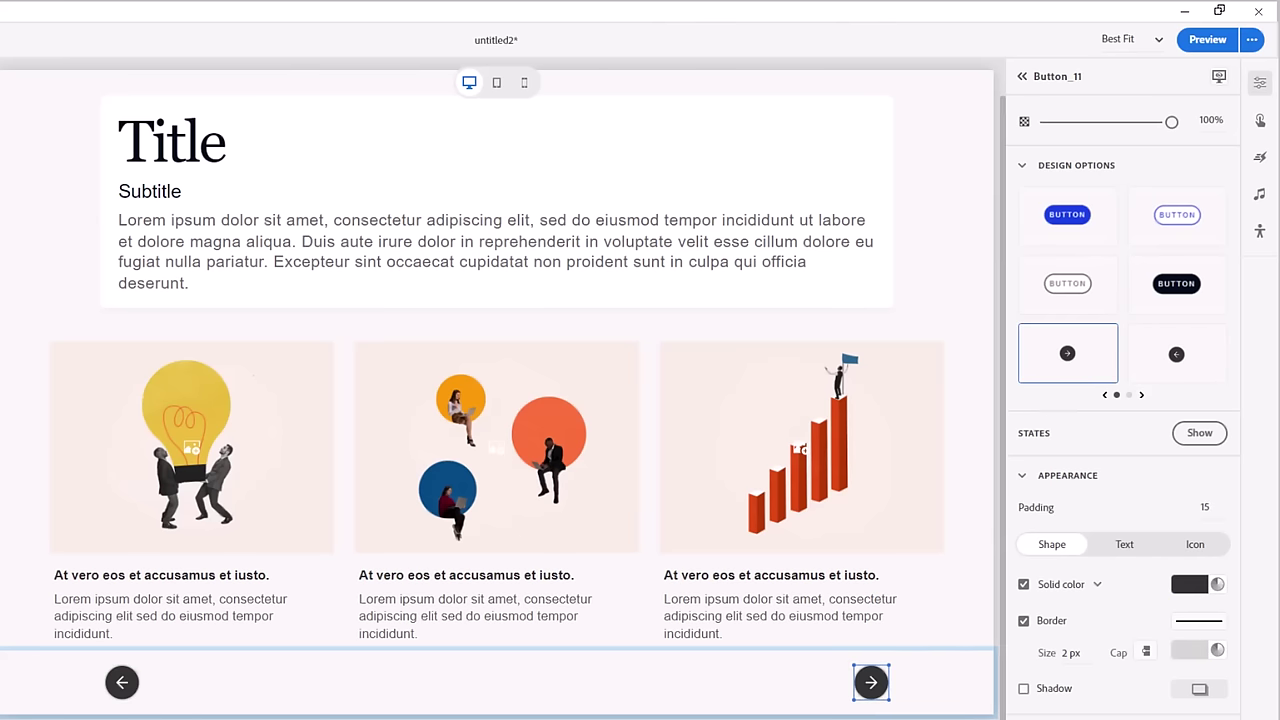
Preview the slide at tablet width, then mobile width, where the arrow buttons stack vertically.
click(497, 84)
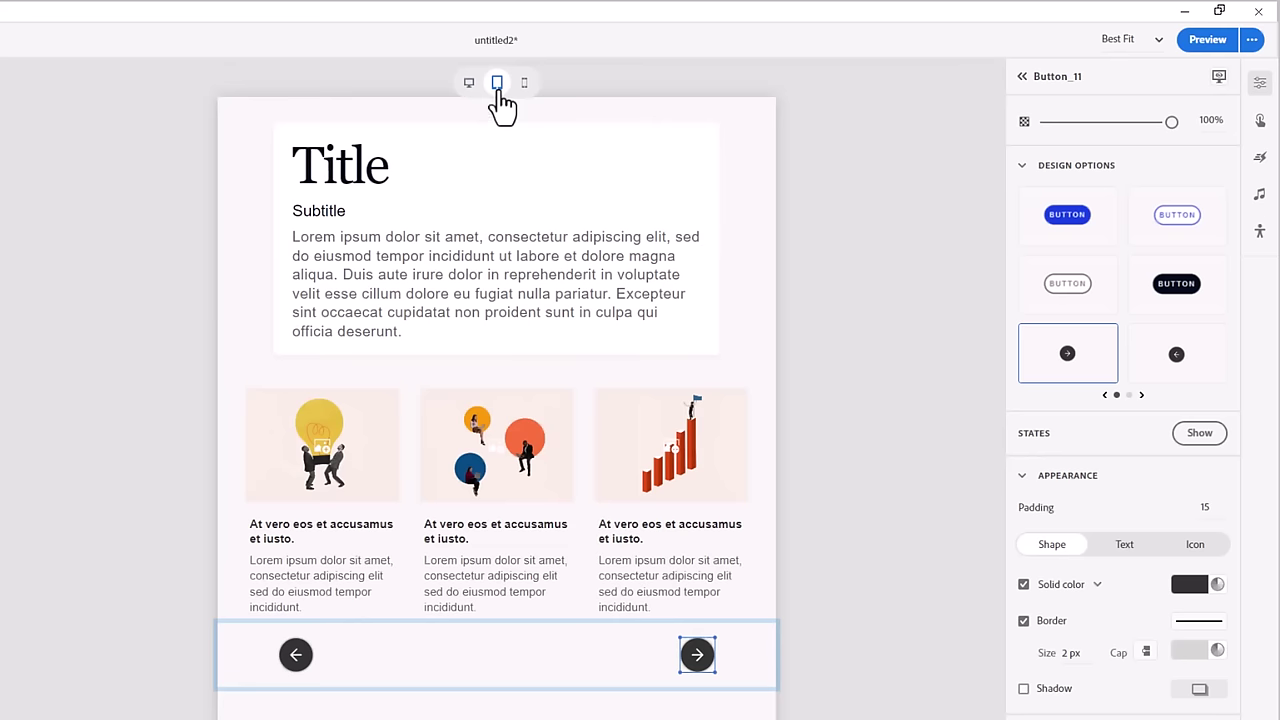
scroll(590, 212, down, 2)
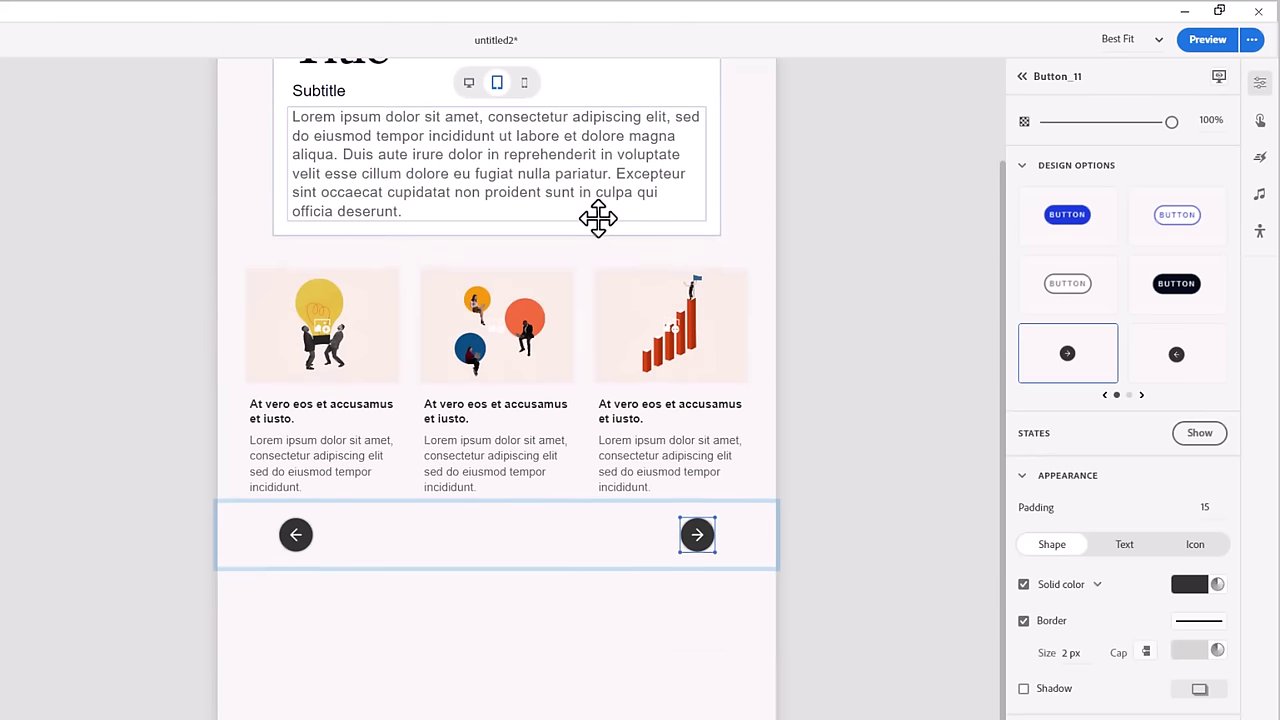
scroll(598, 218, up, 2)
click(524, 84)
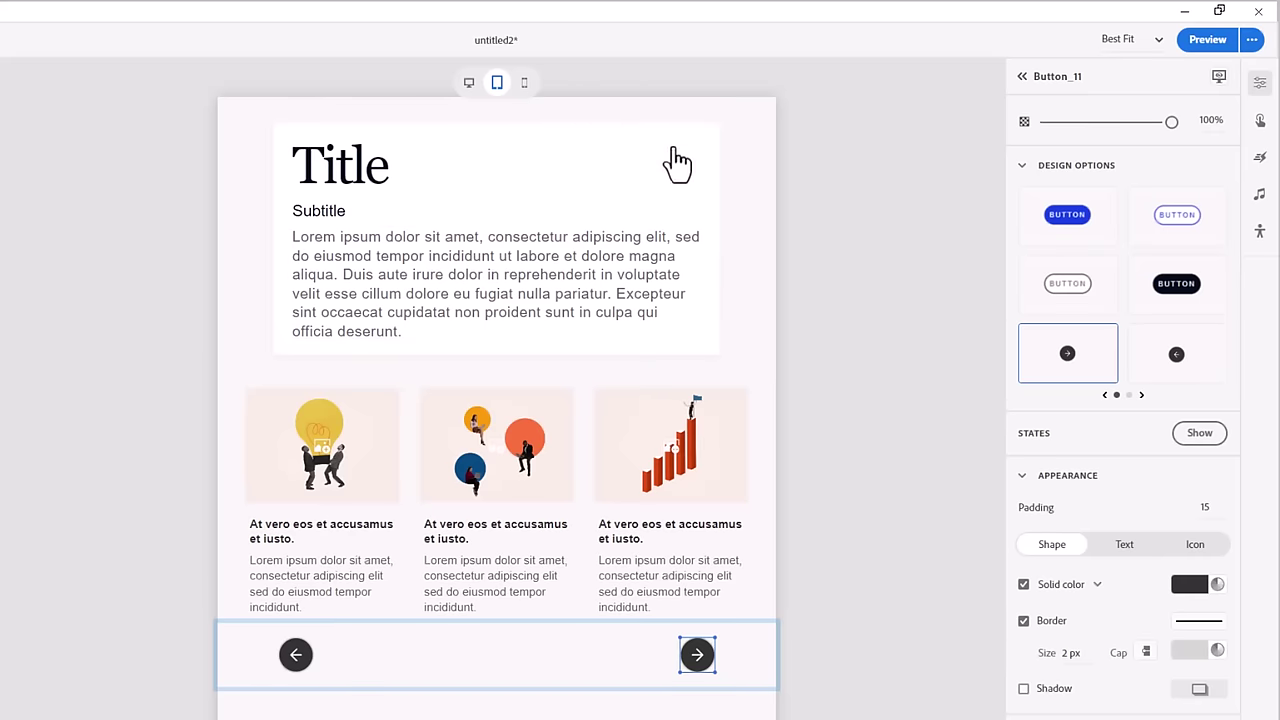
scroll(728, 215, down, 7)
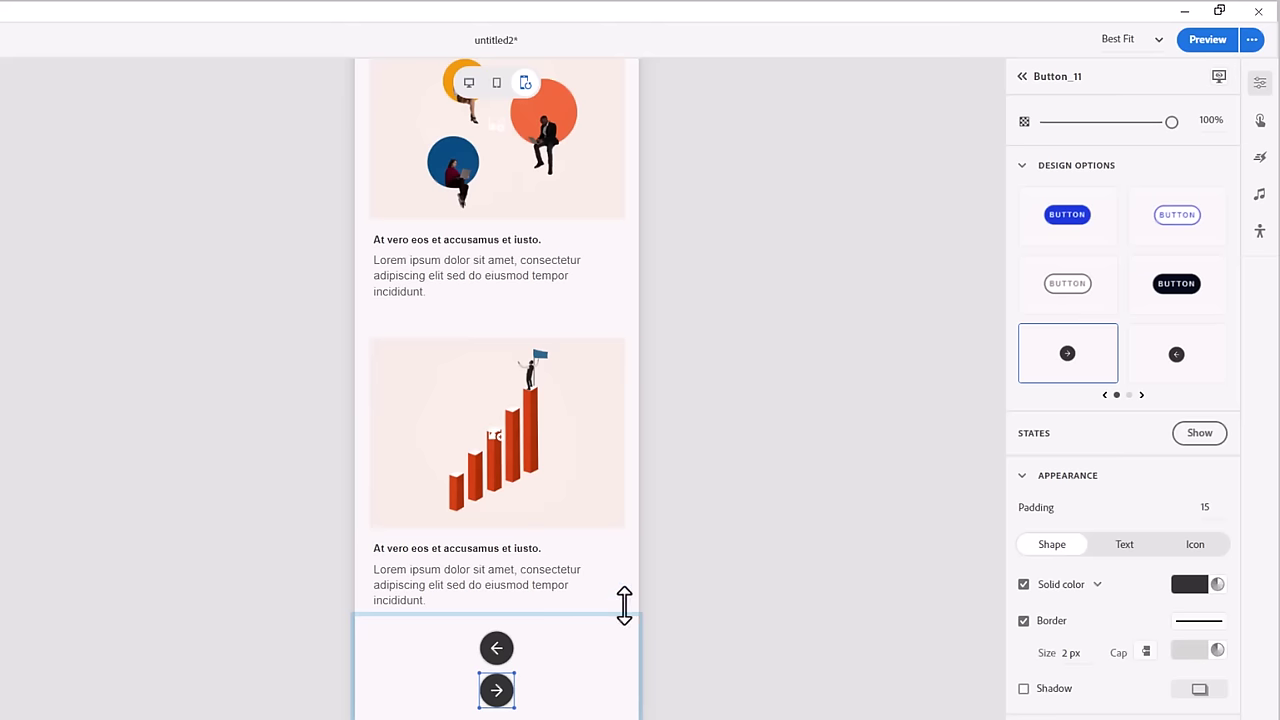
scroll(686, 423, up, 10)
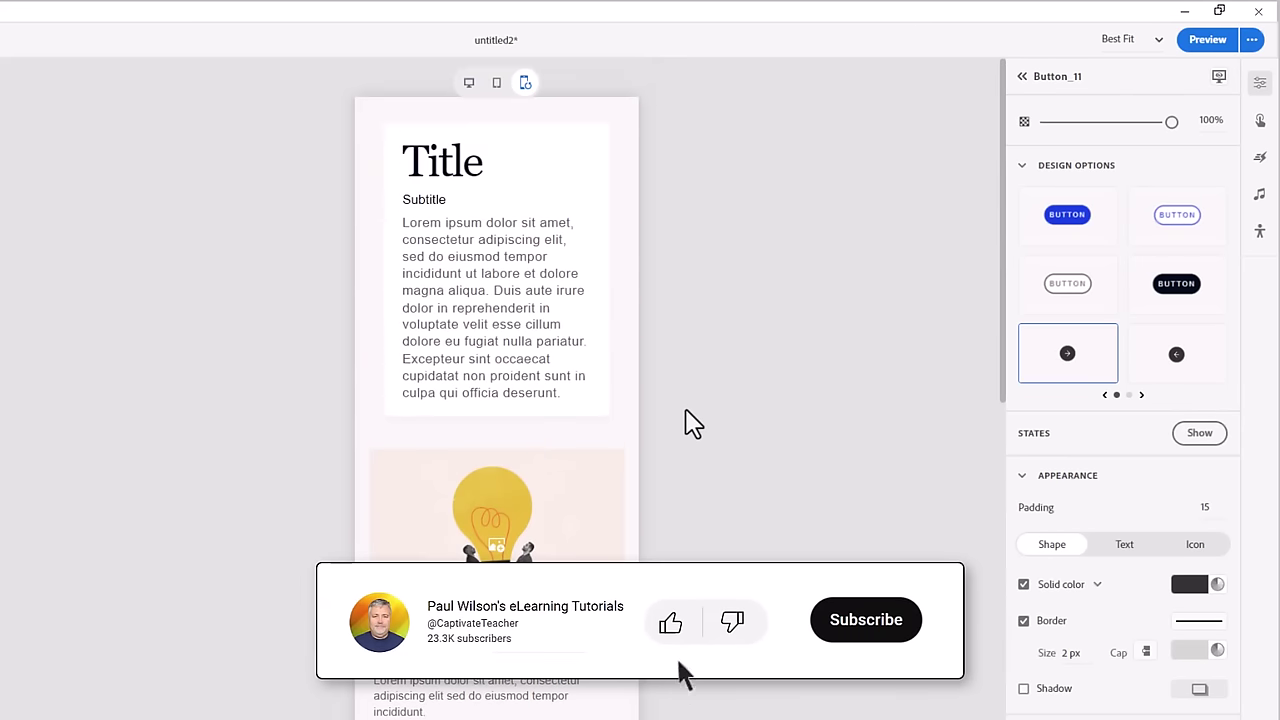